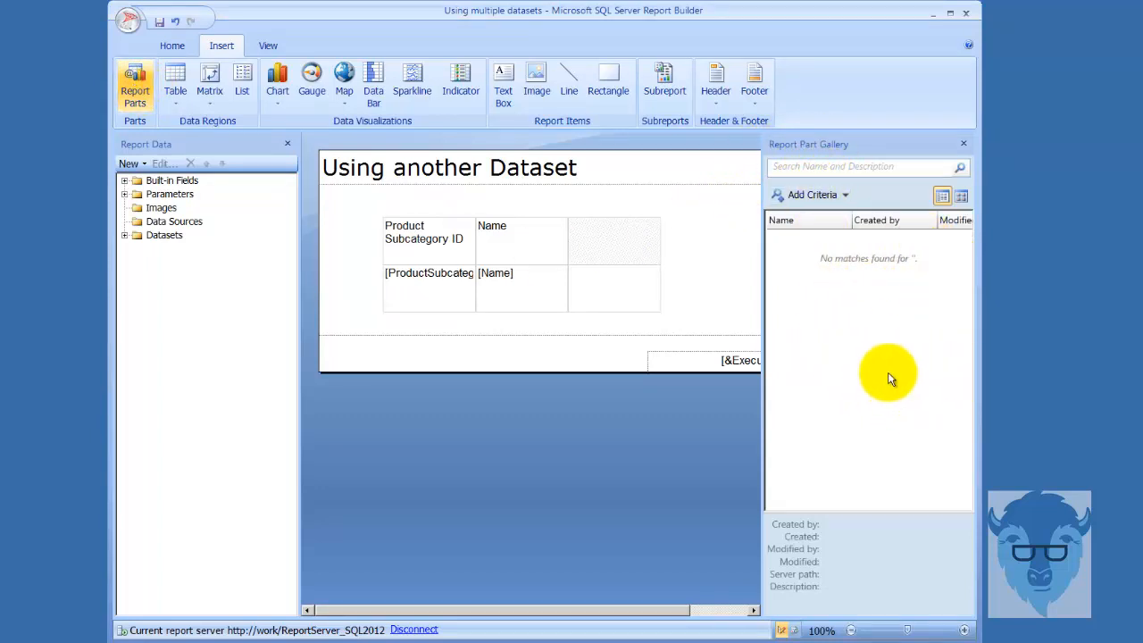
Close the Report Part Gallery
click(964, 143)
click(266, 47)
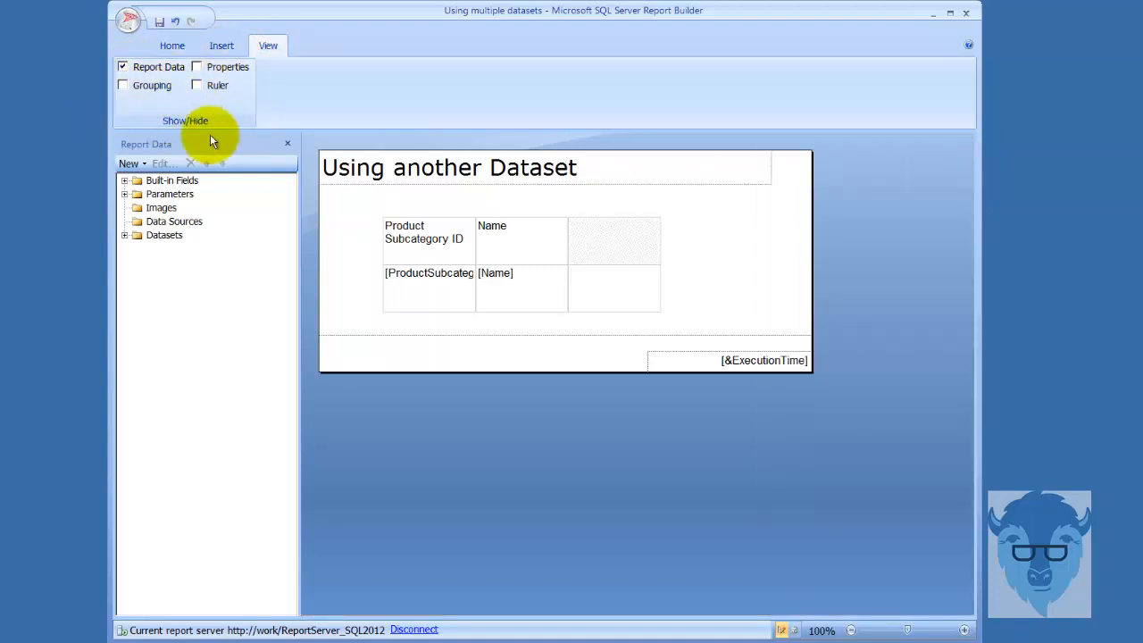
click(173, 52)
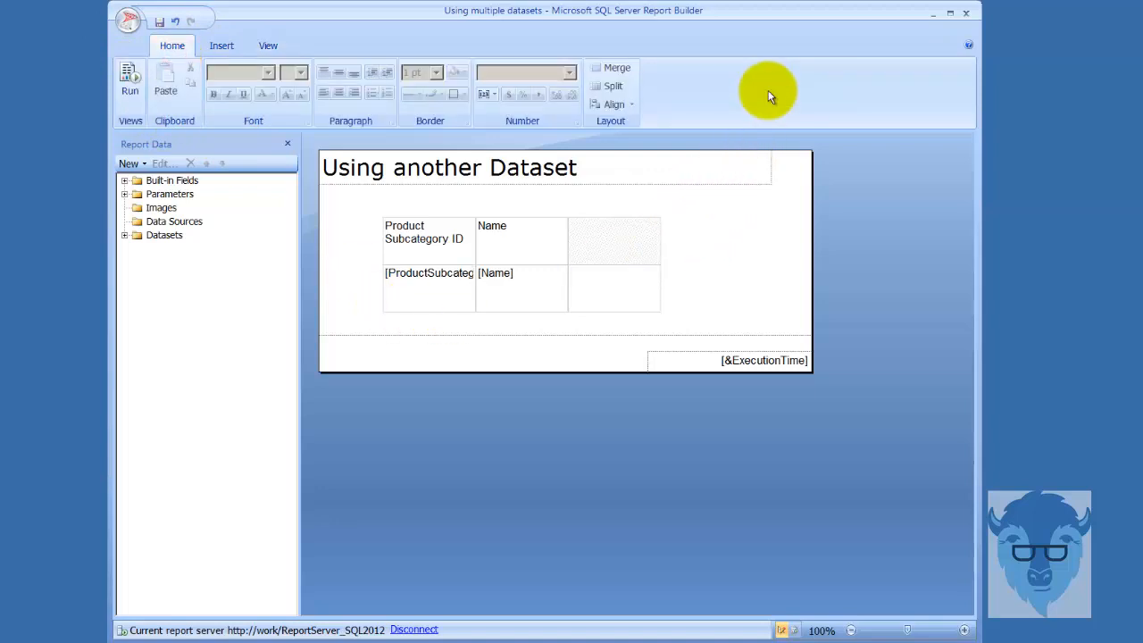
click(235, 49)
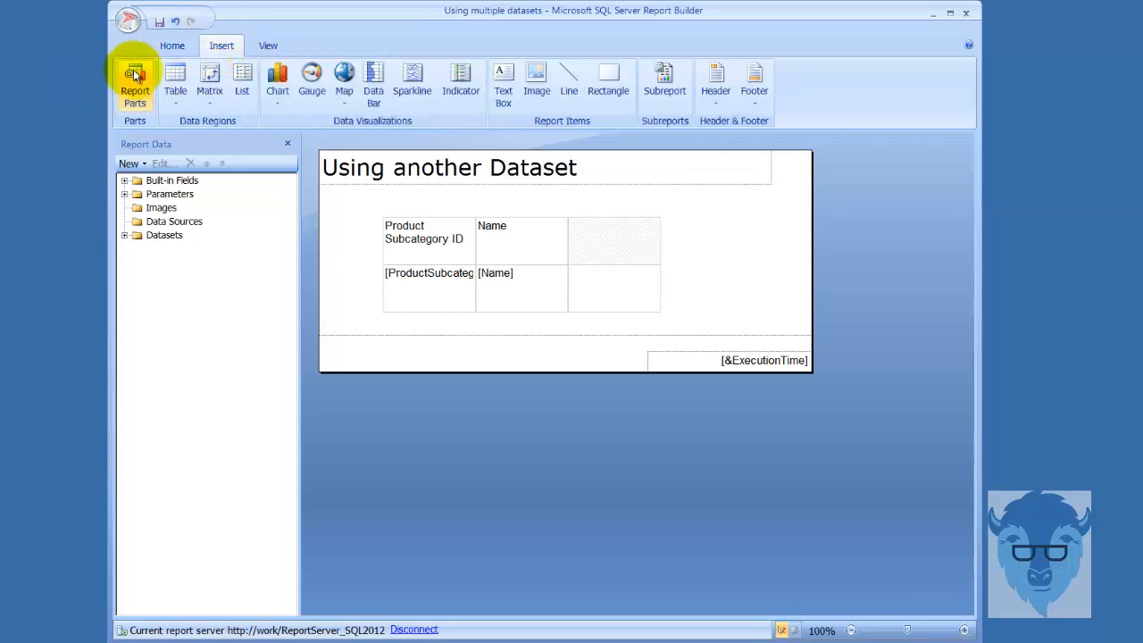
click(164, 45)
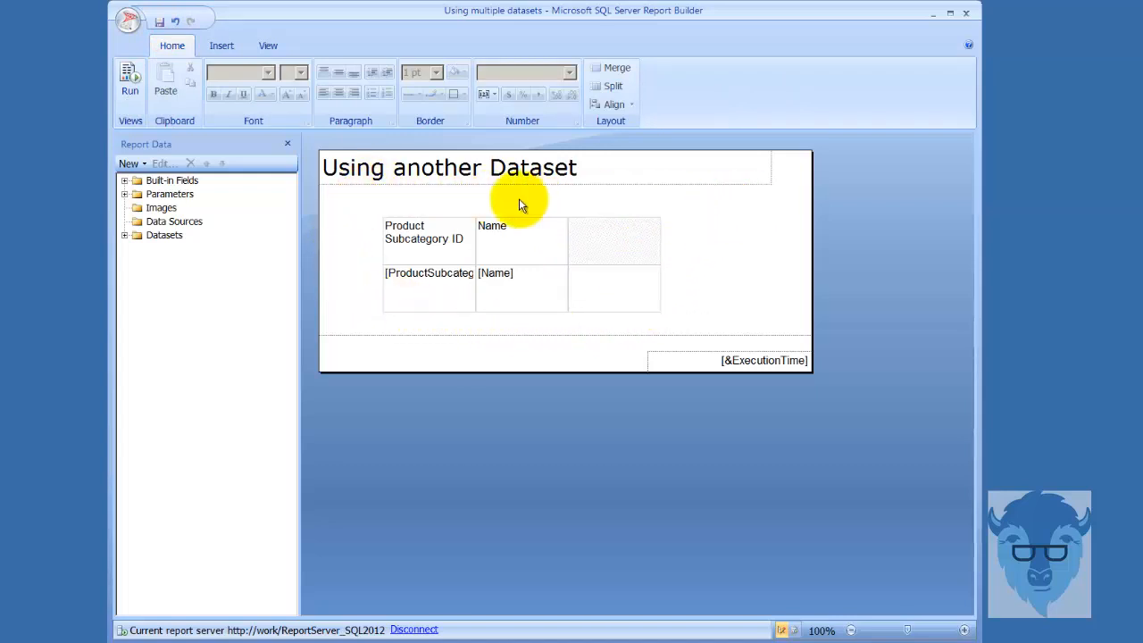
Replace the report title text with "Report Parts"
click(586, 172)
drag(582, 170, 311, 234)
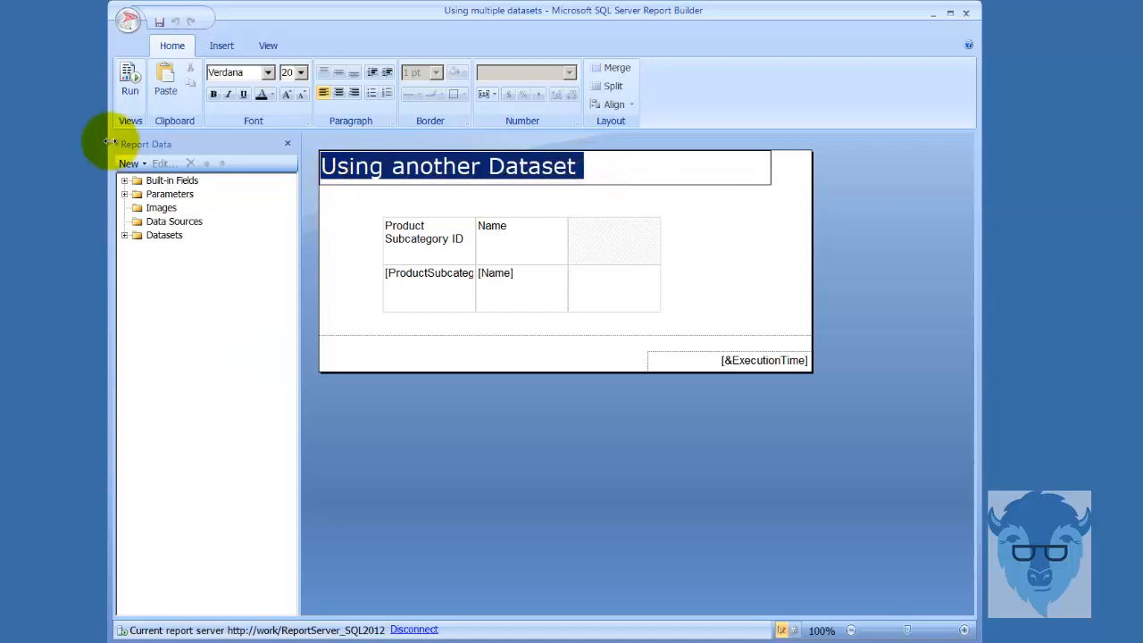
text(Report Parts)
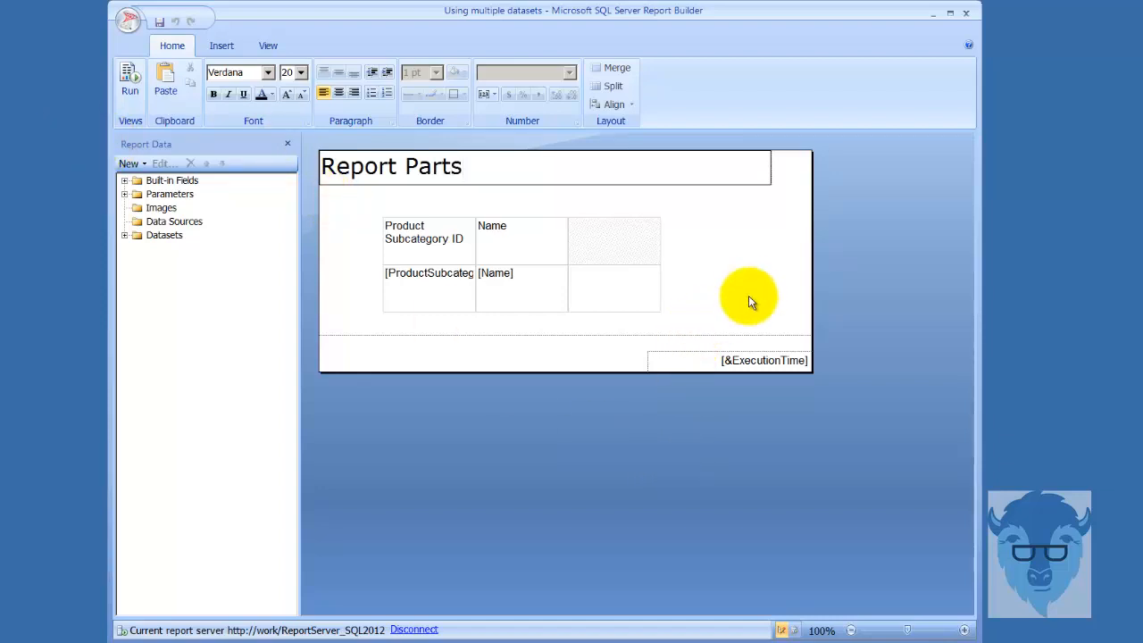
click(748, 295)
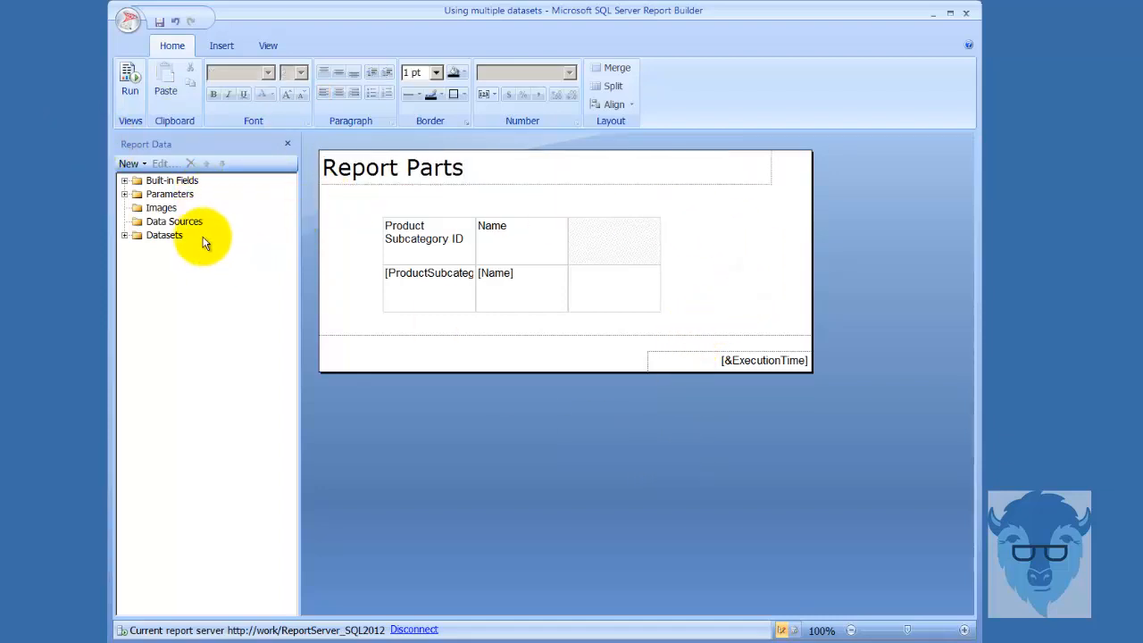
Run the report with the Bikes category to preview its output, and return to the design view
click(130, 80)
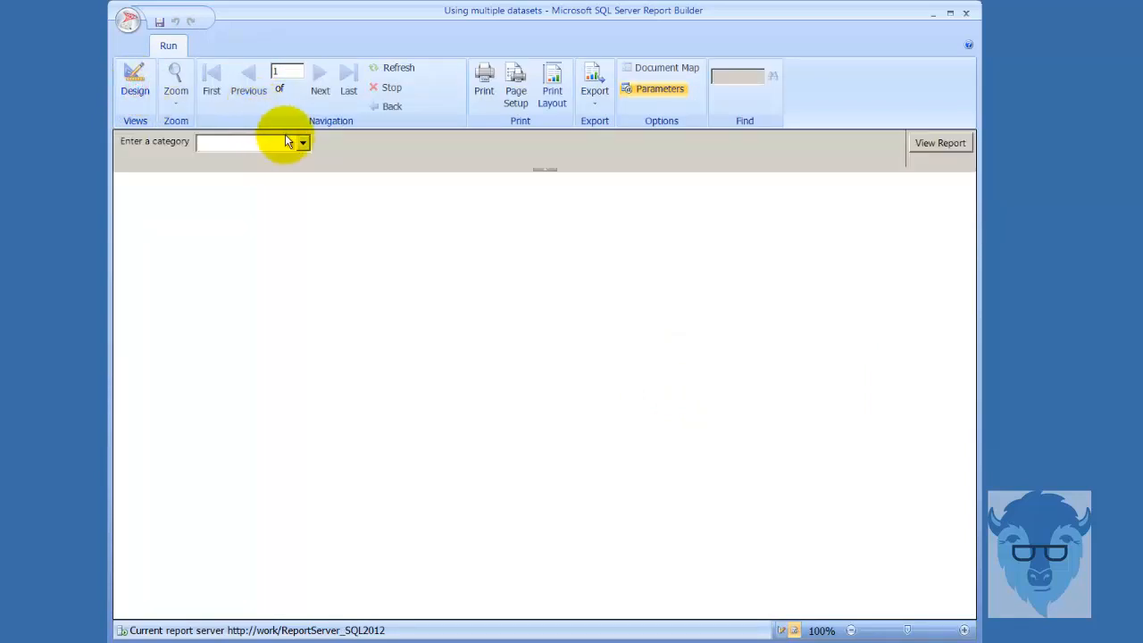
click(303, 145)
click(201, 173)
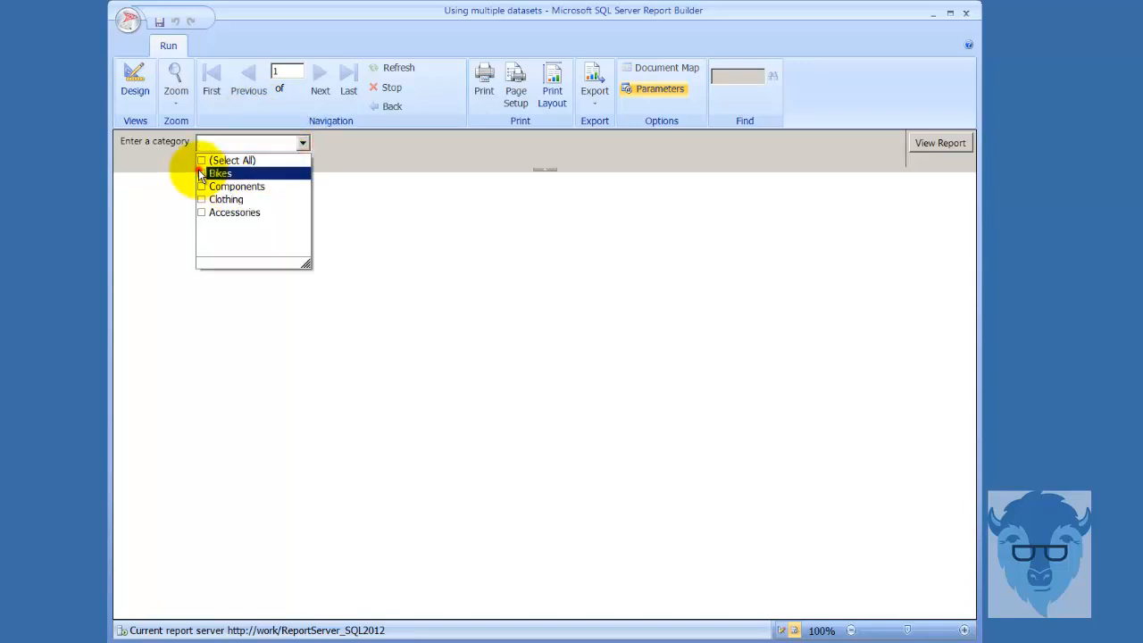
click(939, 143)
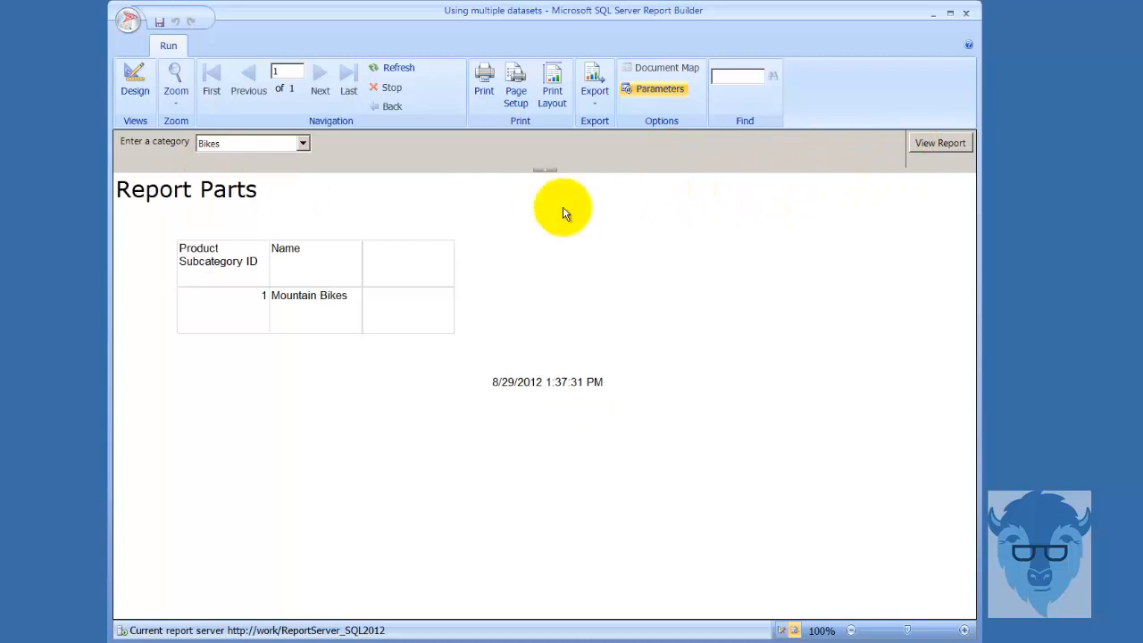
click(135, 89)
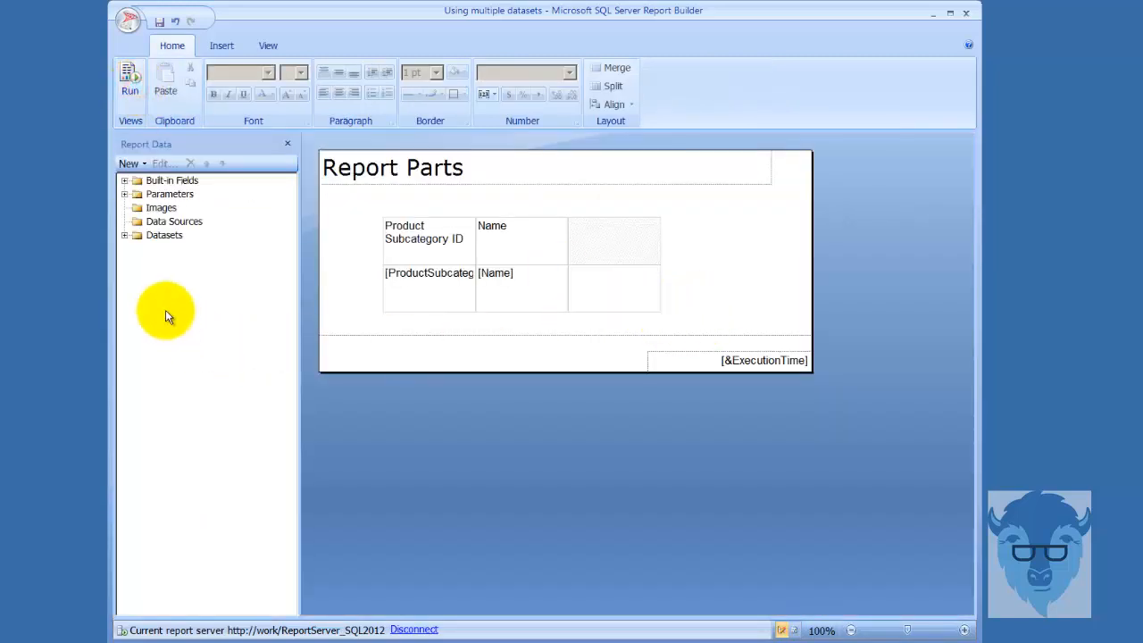
Expand the report's datasets and start publishing report parts, choosing to review and modify them before publishing
click(126, 235)
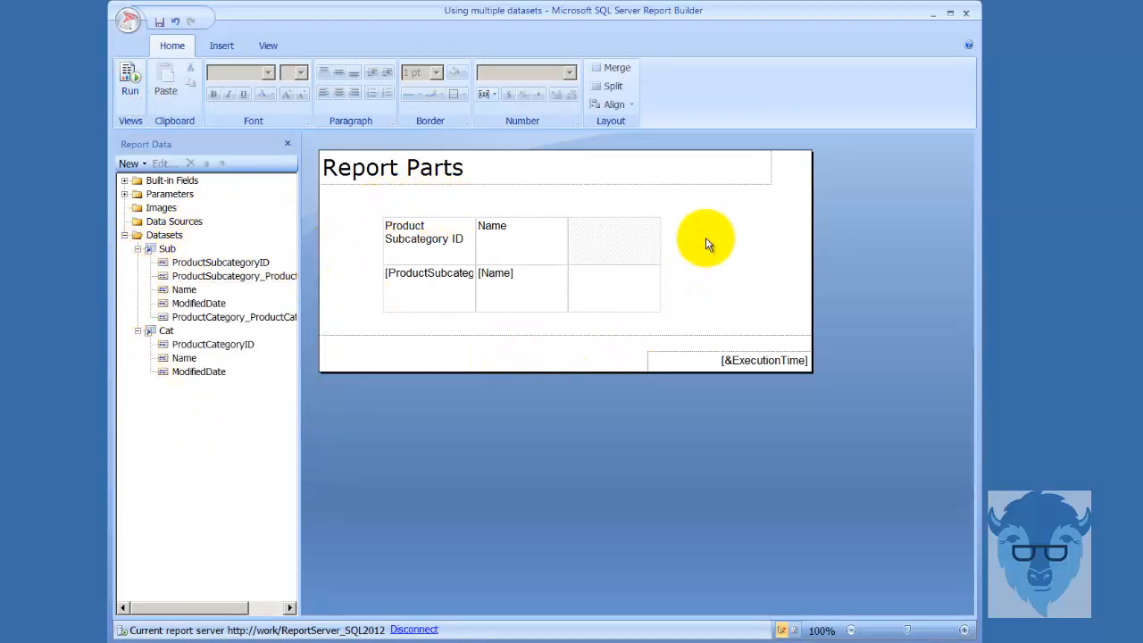
click(129, 22)
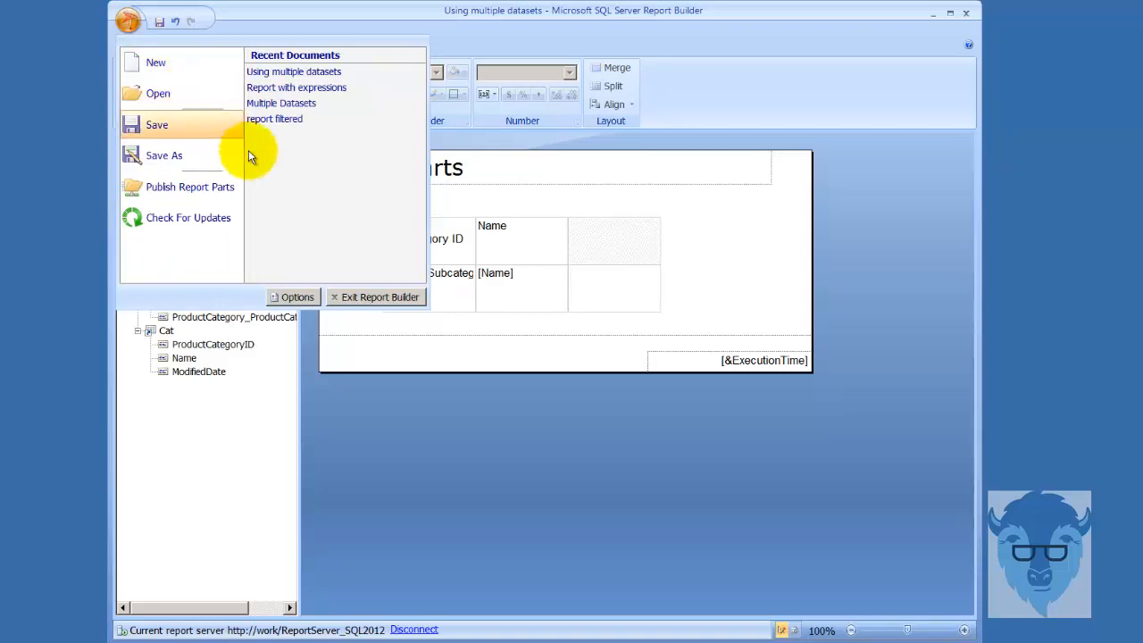
click(183, 187)
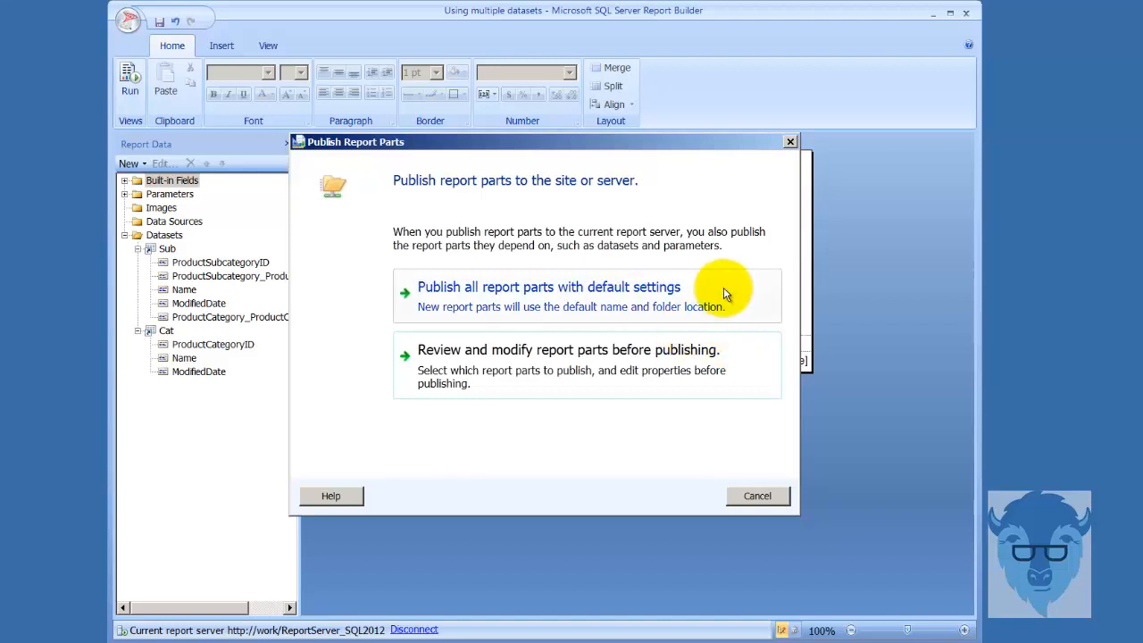
click(659, 368)
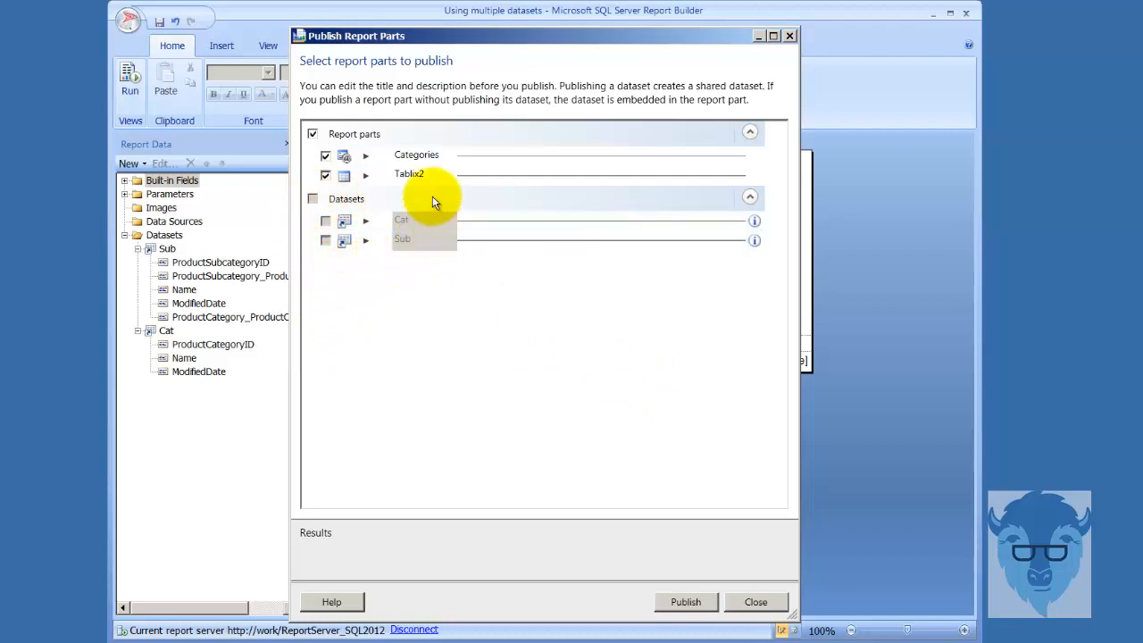
Examine the publishing details and information note of the Cat dataset, and collapse its entry
click(363, 217)
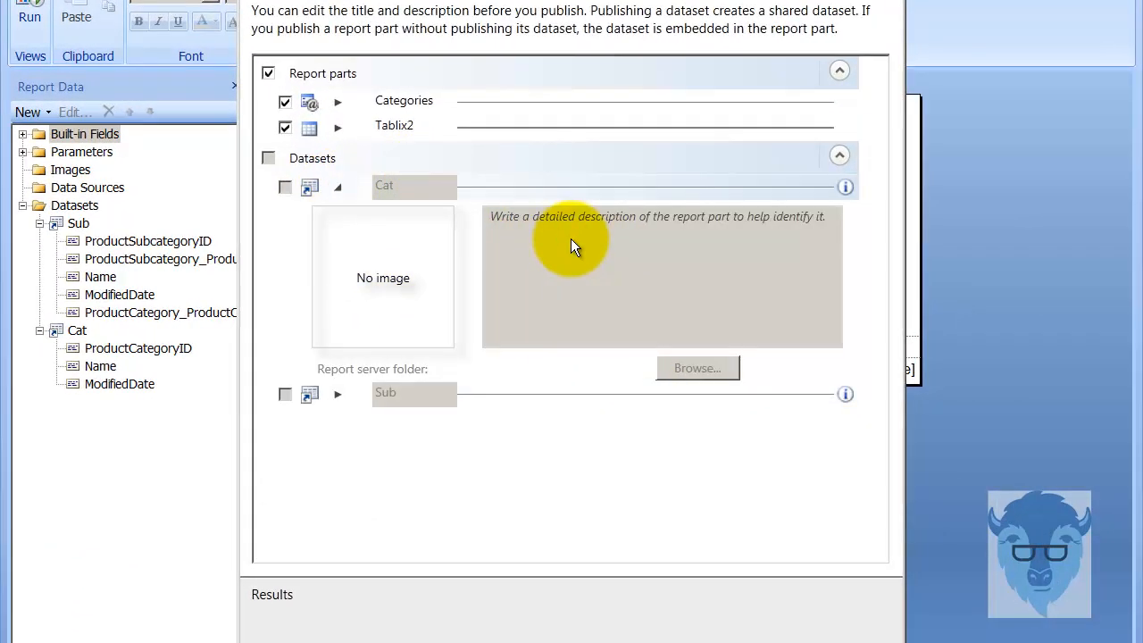
click(844, 187)
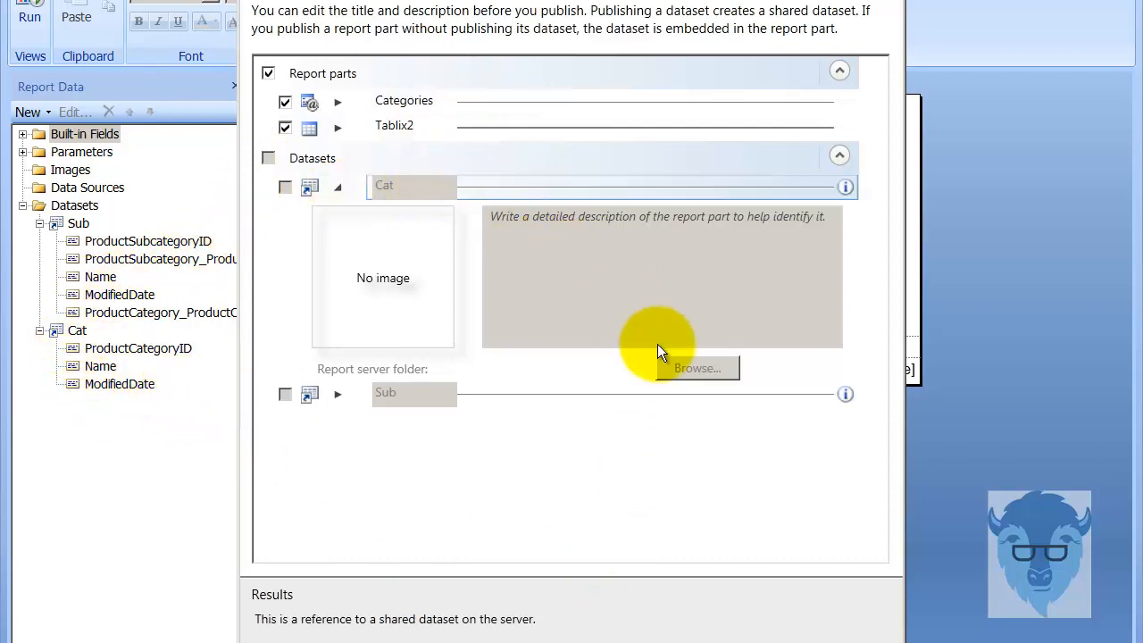
click(339, 186)
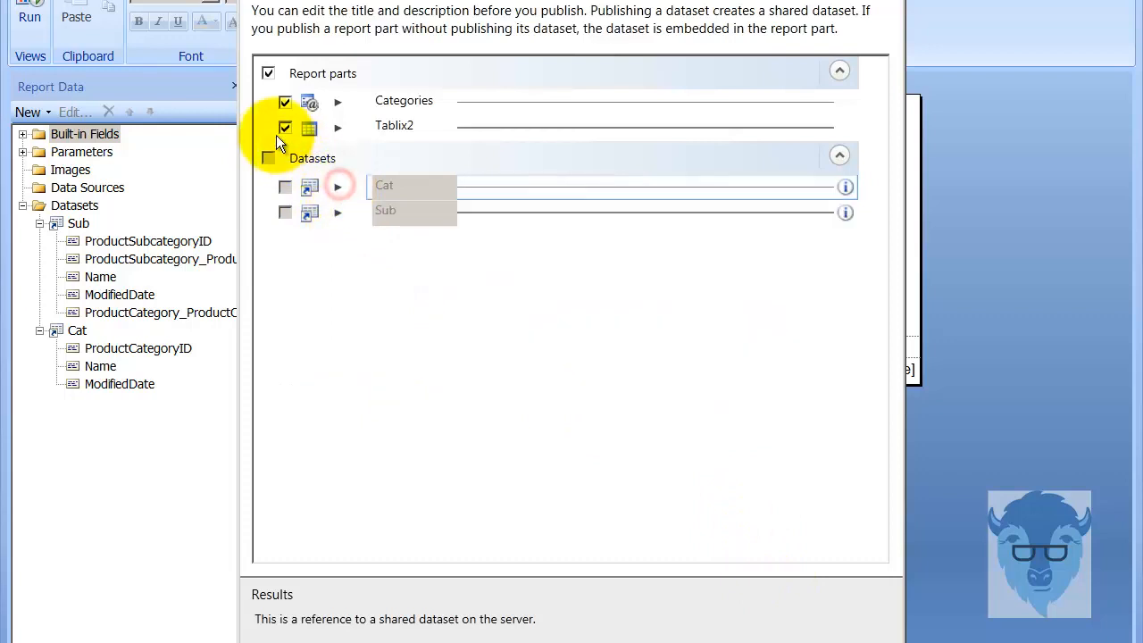
Examine the description and server folder settings of the Categories report part, and collapse its entry
click(336, 101)
click(516, 131)
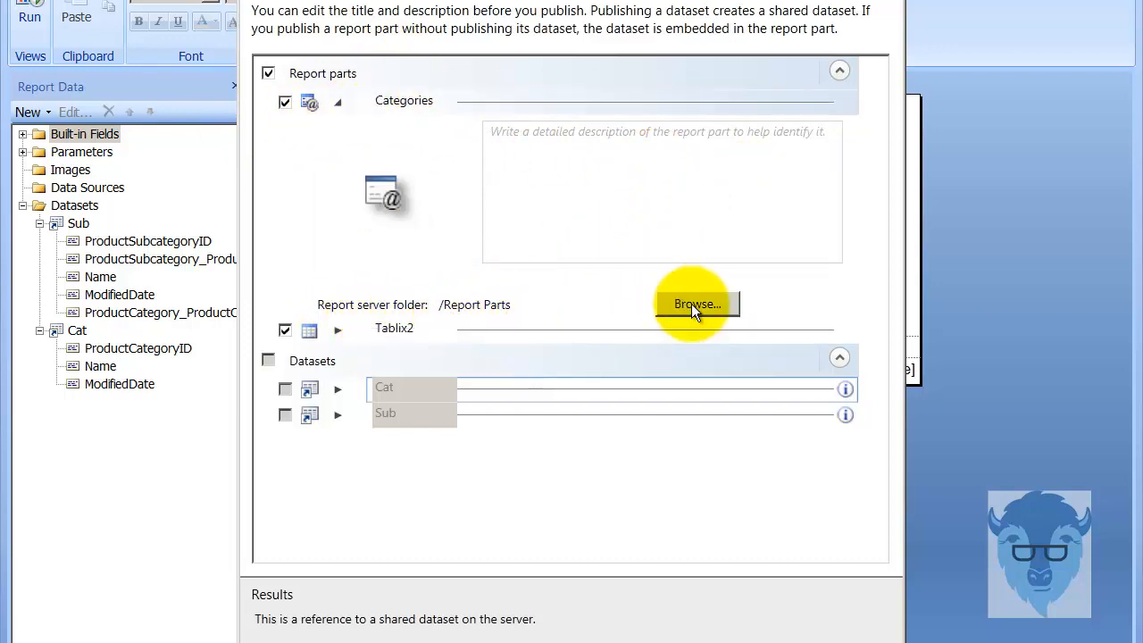
click(338, 103)
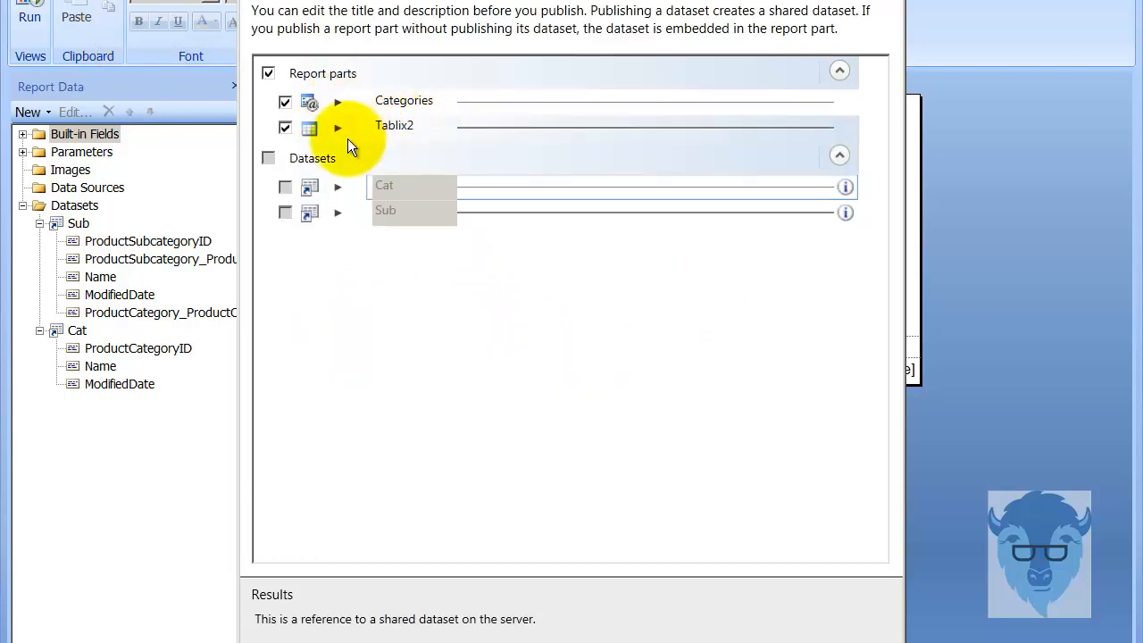
Expand the Tablix2 report part and look through the available server folders without choosing a different one
click(337, 129)
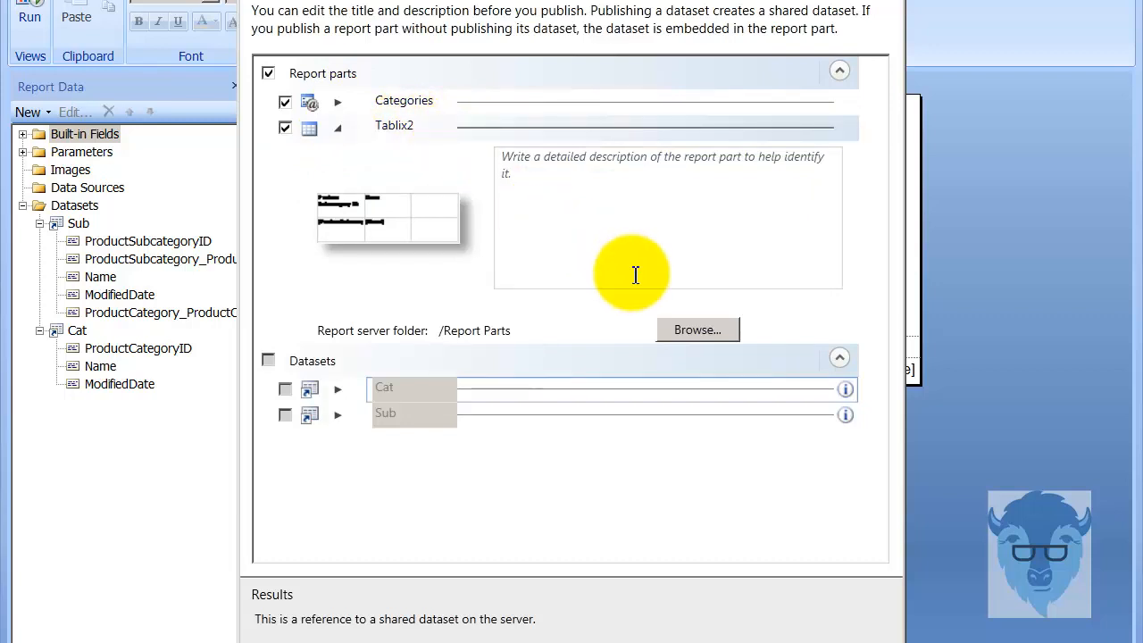
click(715, 326)
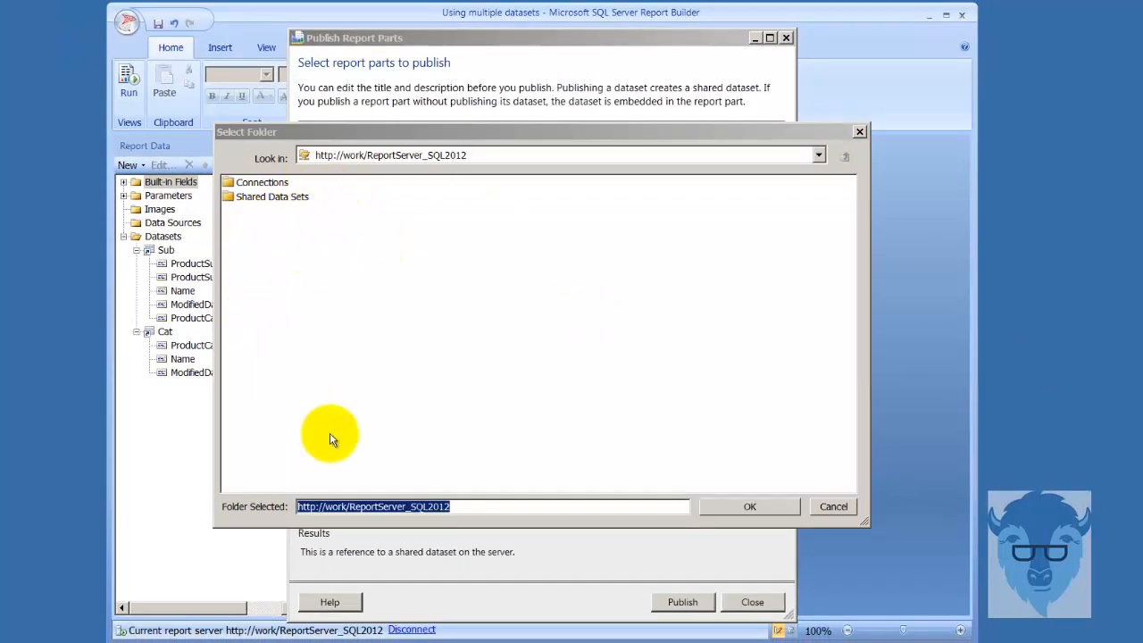
click(834, 507)
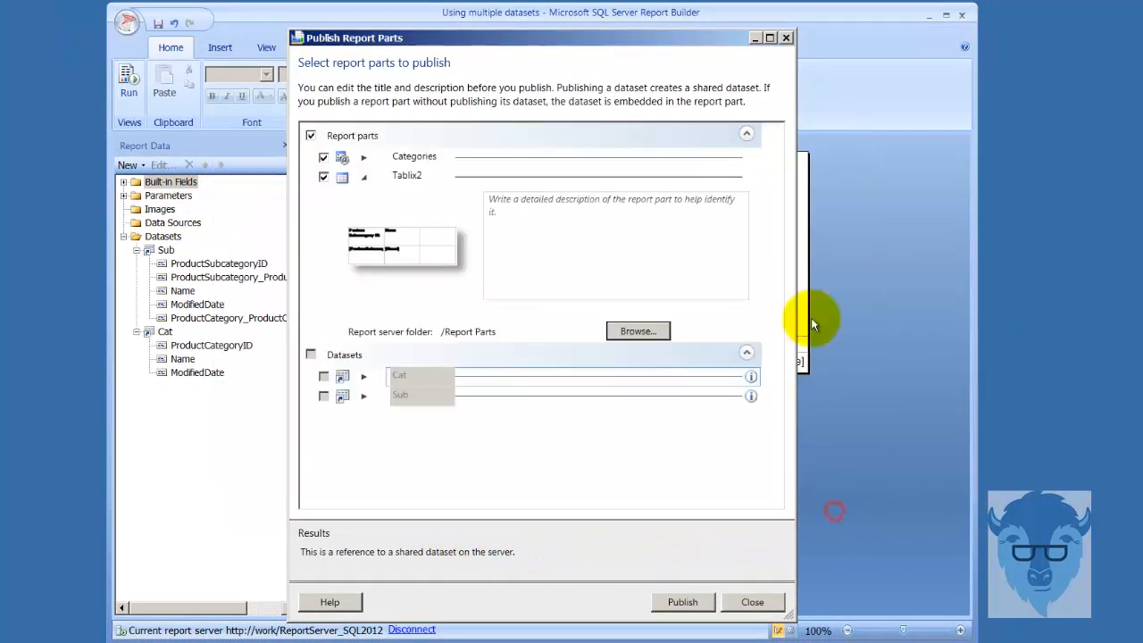
Publish the Categories and Tablix2 report parts to the /Report Parts folder without descriptions, and close the publishing dialog
click(428, 161)
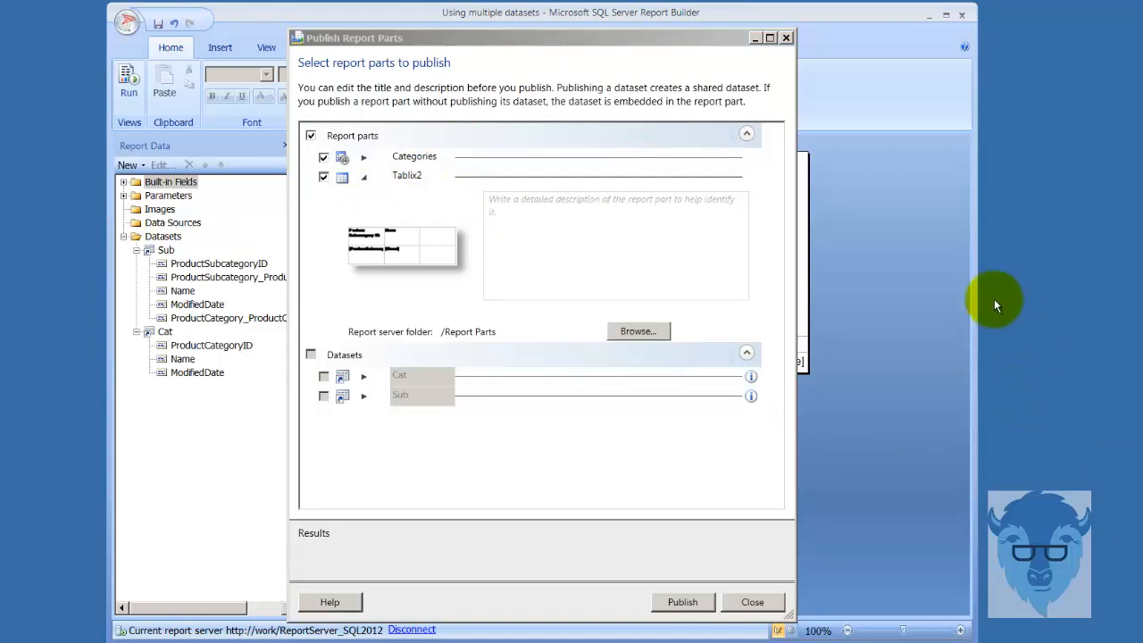
click(492, 210)
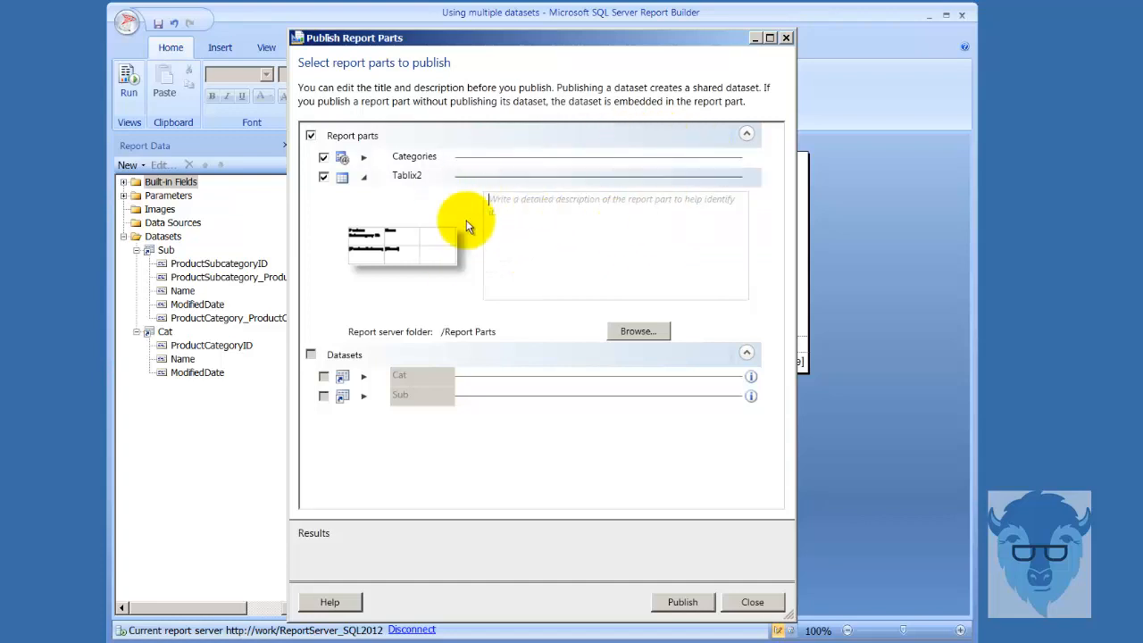
click(680, 603)
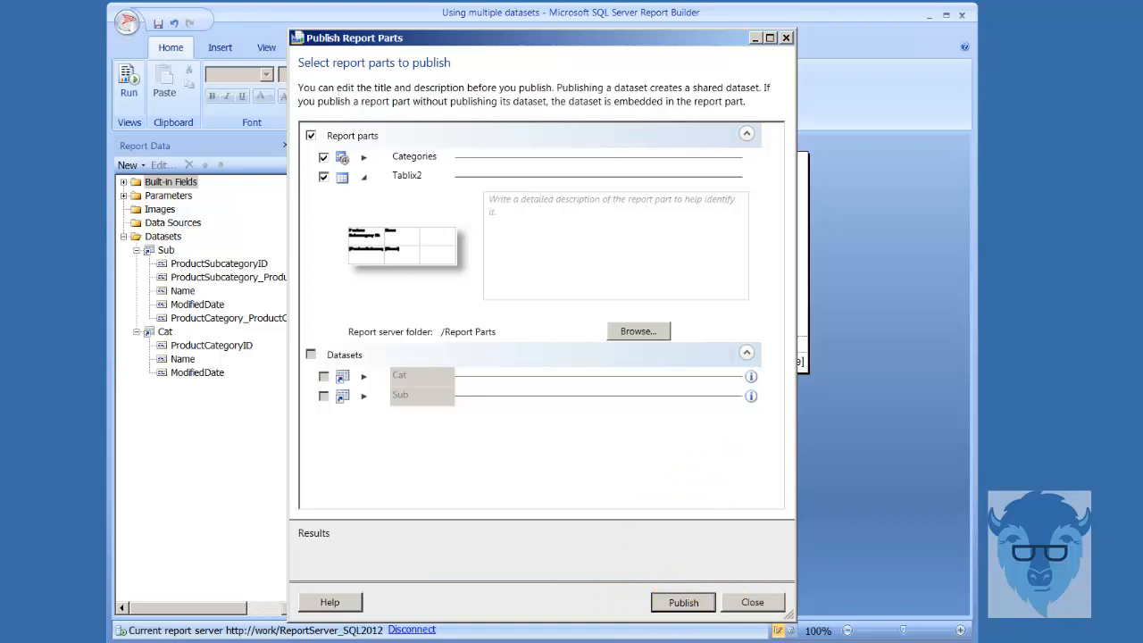
click(753, 602)
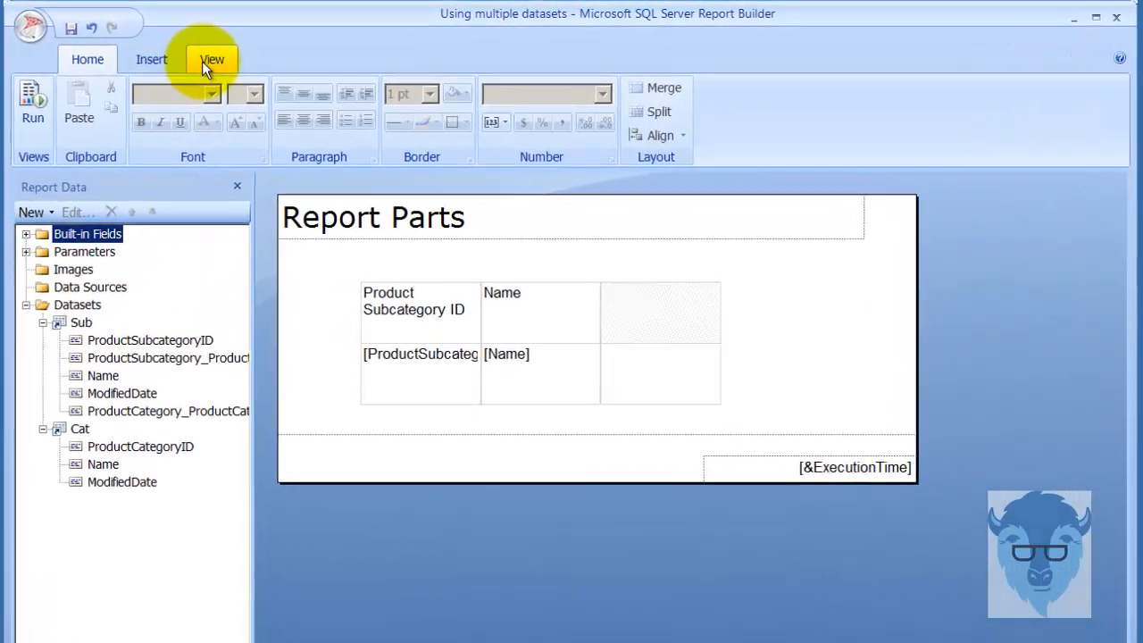
Reopen the Report Part Gallery, search the server for all published parts, and widen the gallery to show its columns
click(266, 47)
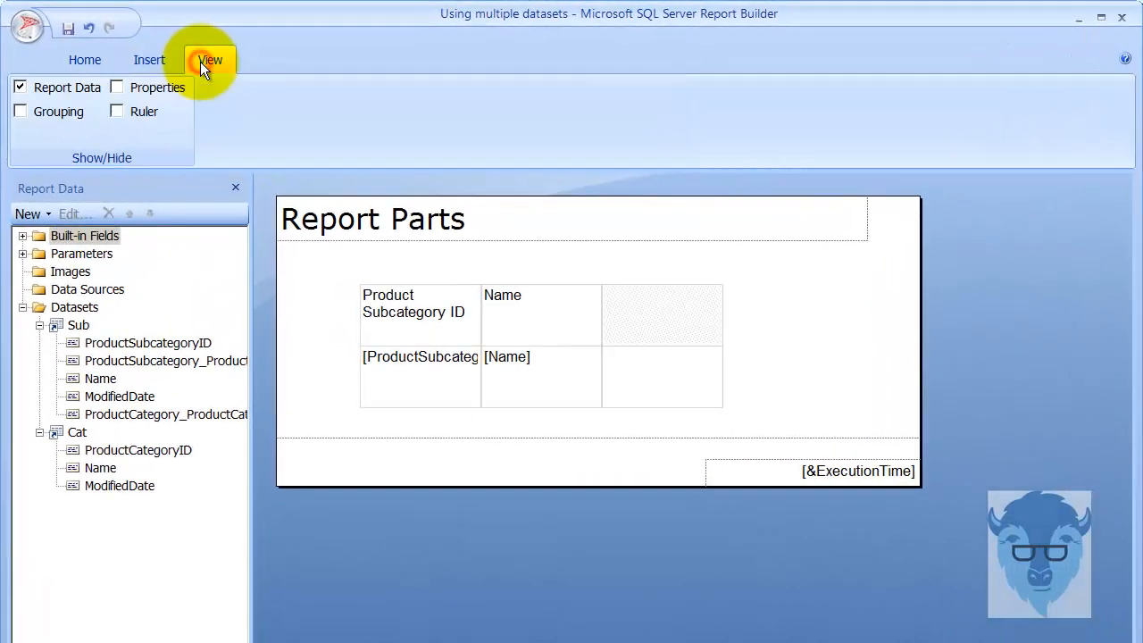
click(151, 61)
click(34, 95)
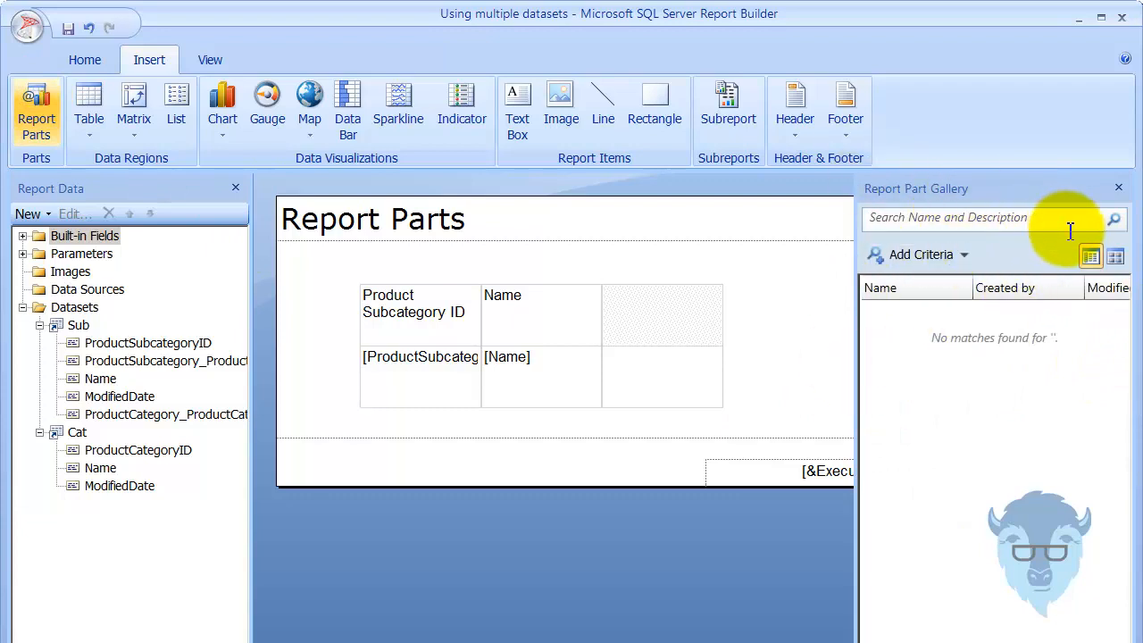
click(1114, 219)
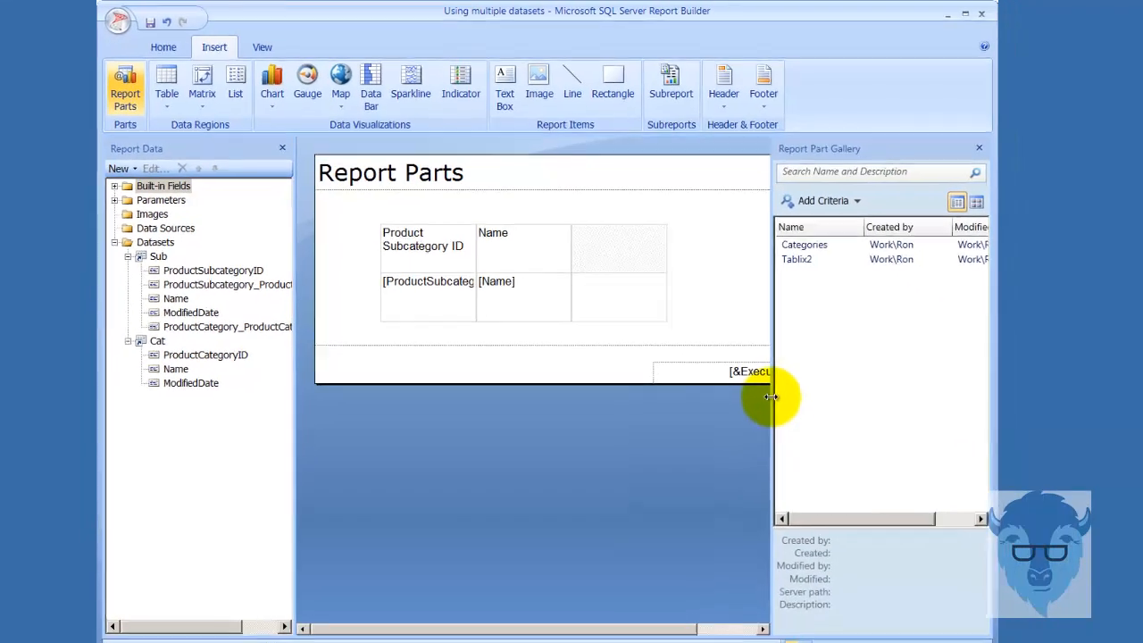
drag(817, 455, 665, 459)
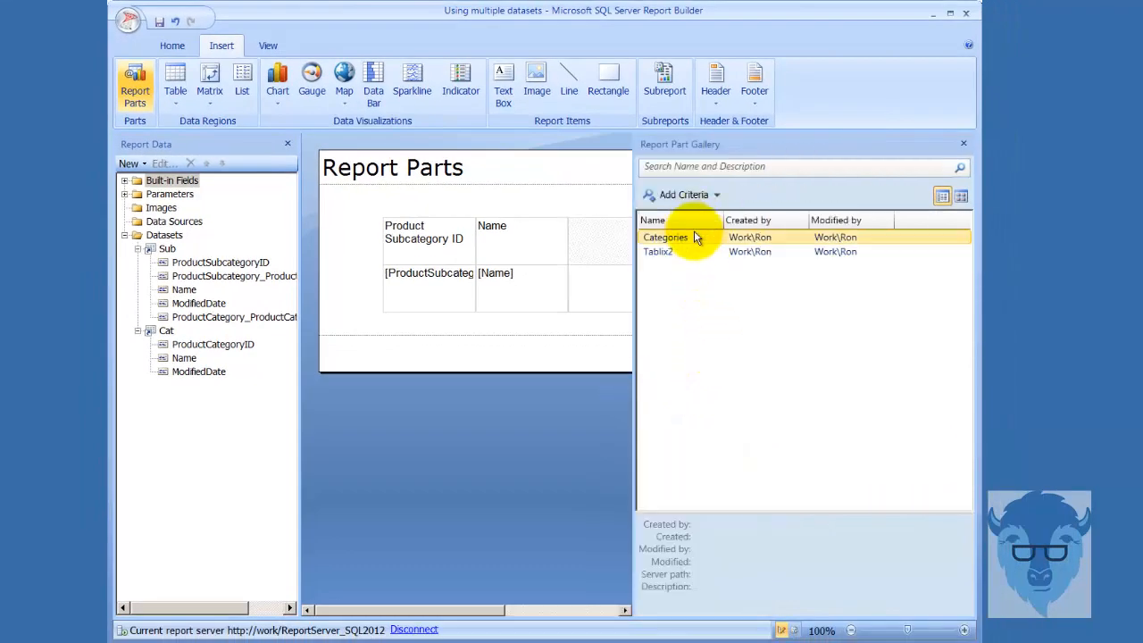
Examine the details of the Tablix2 and Categories parts in the gallery, enlarging the details area
click(697, 254)
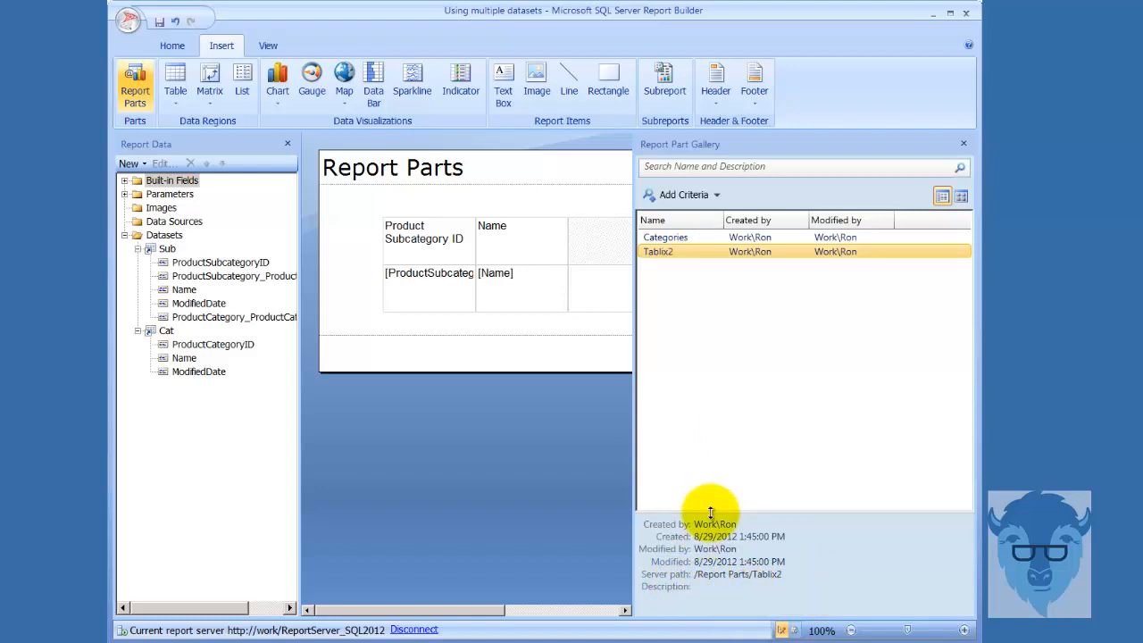
drag(710, 513, 732, 385)
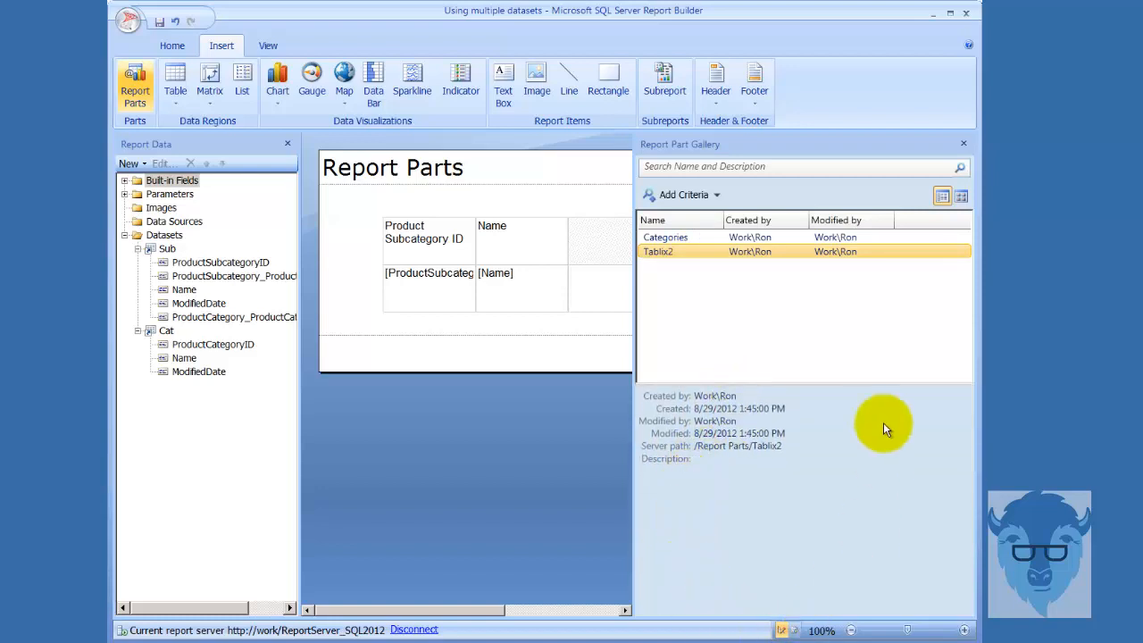
ctrl+click(698, 239)
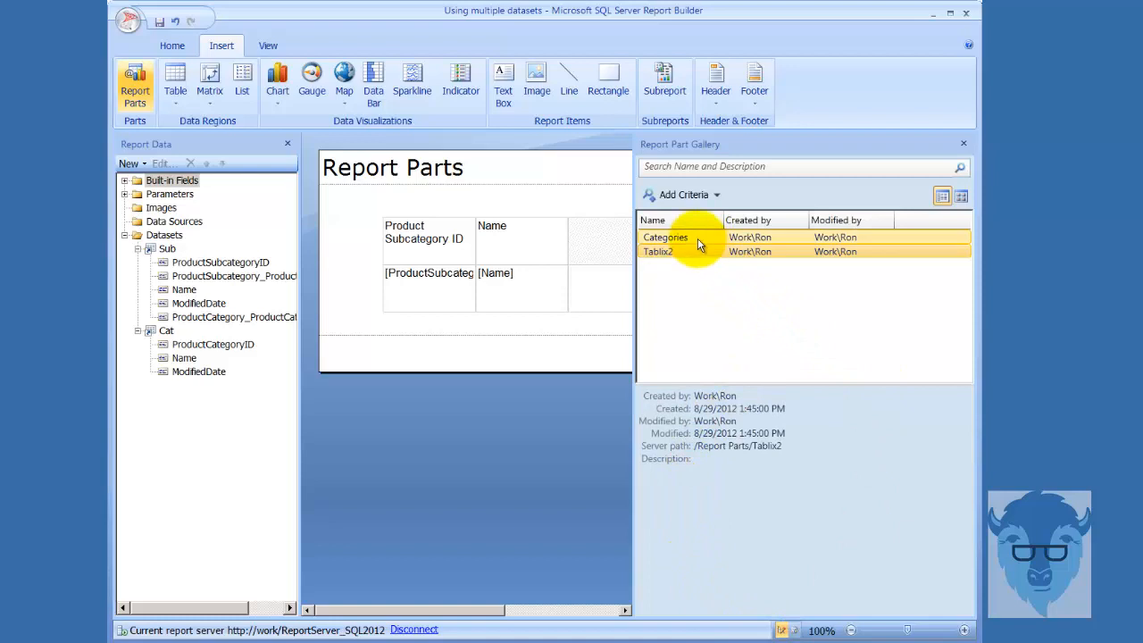
click(697, 239)
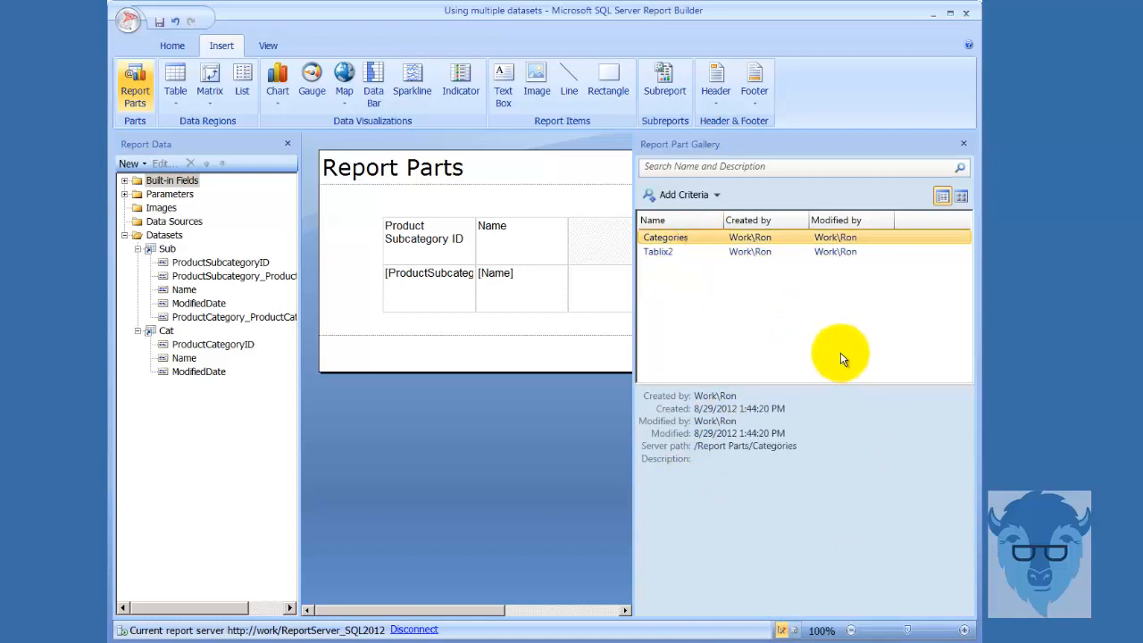
Add a Type criterion set to Tablix in the Report Part Gallery, rerun the search, and narrow the gallery
click(715, 196)
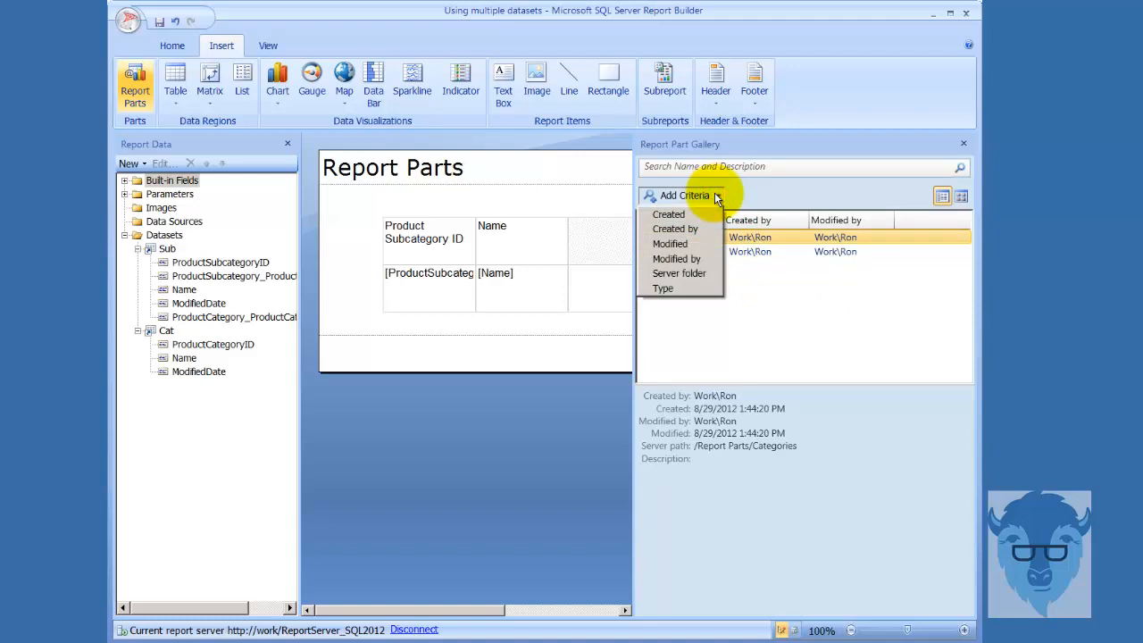
click(696, 287)
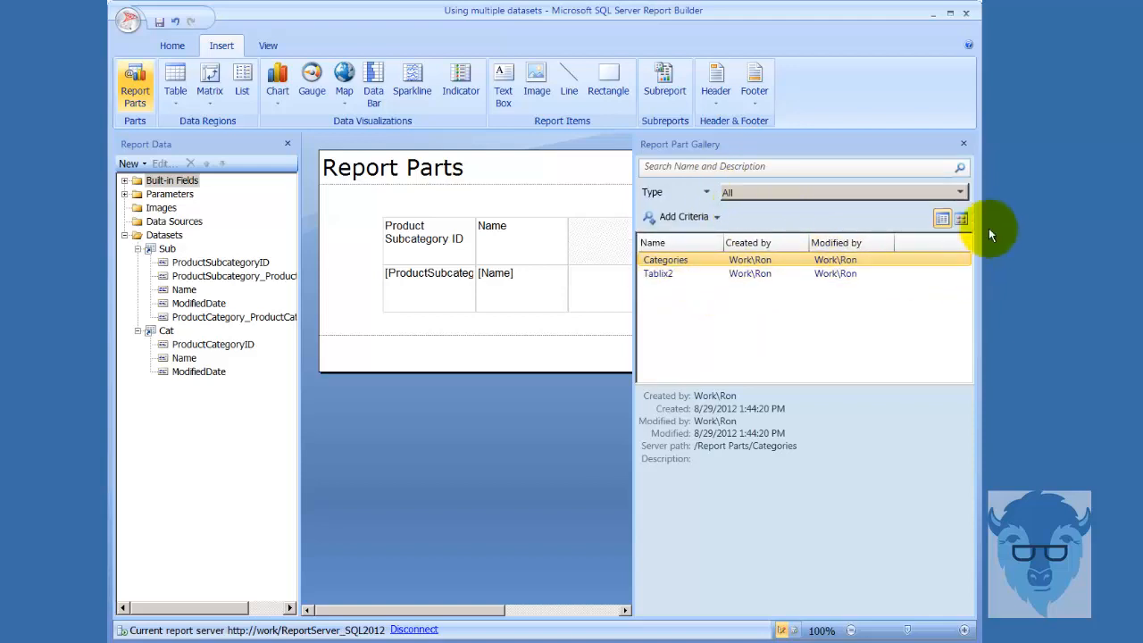
click(960, 192)
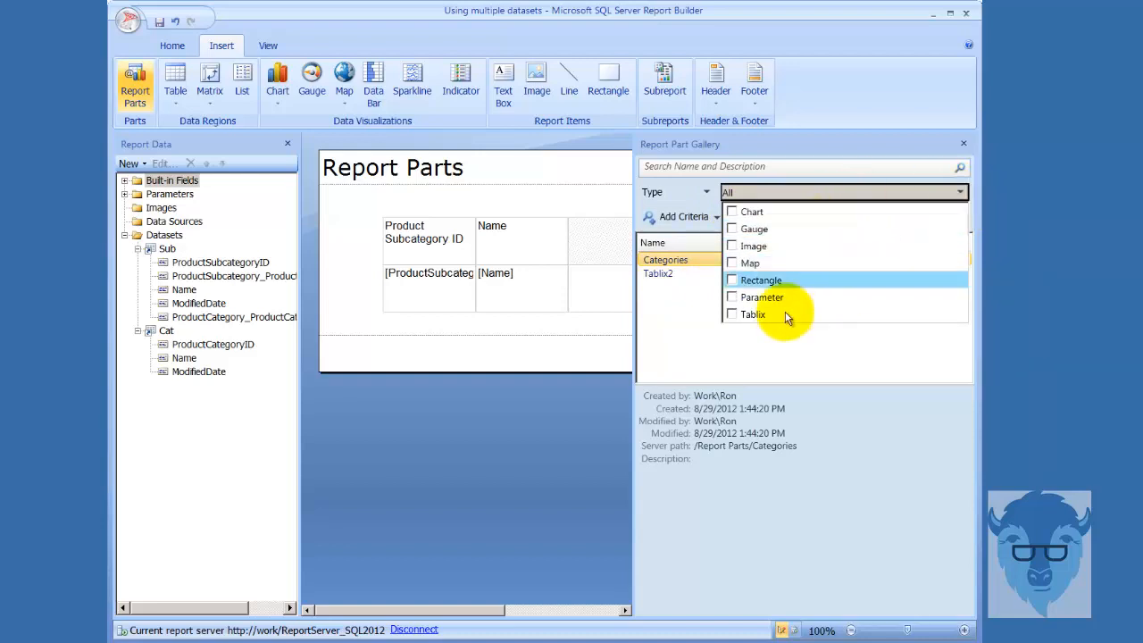
click(731, 315)
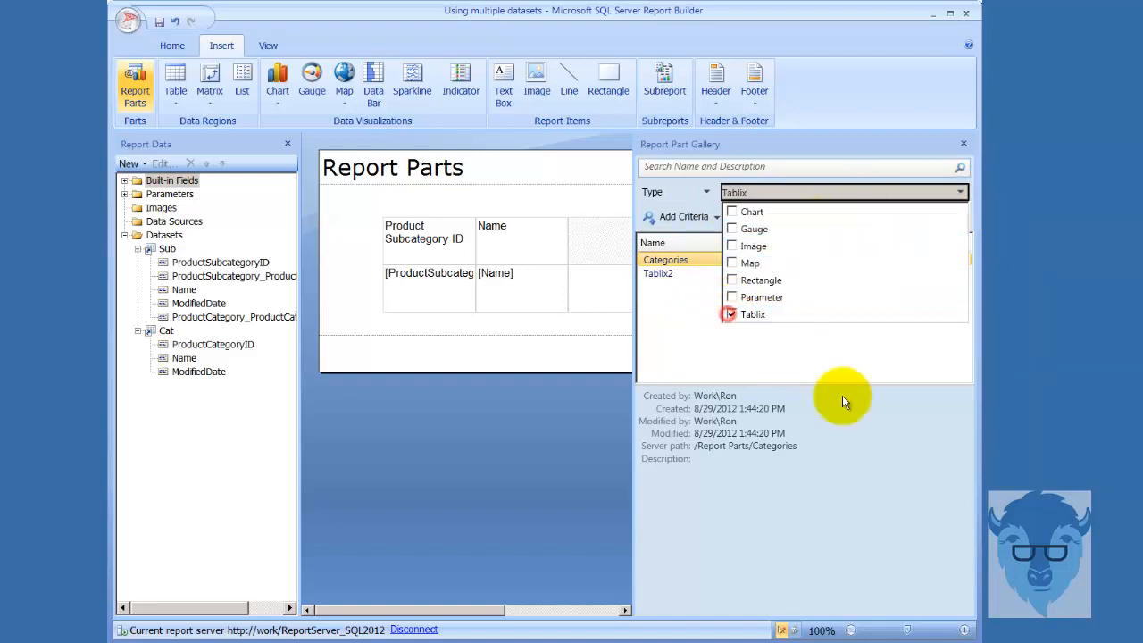
click(690, 349)
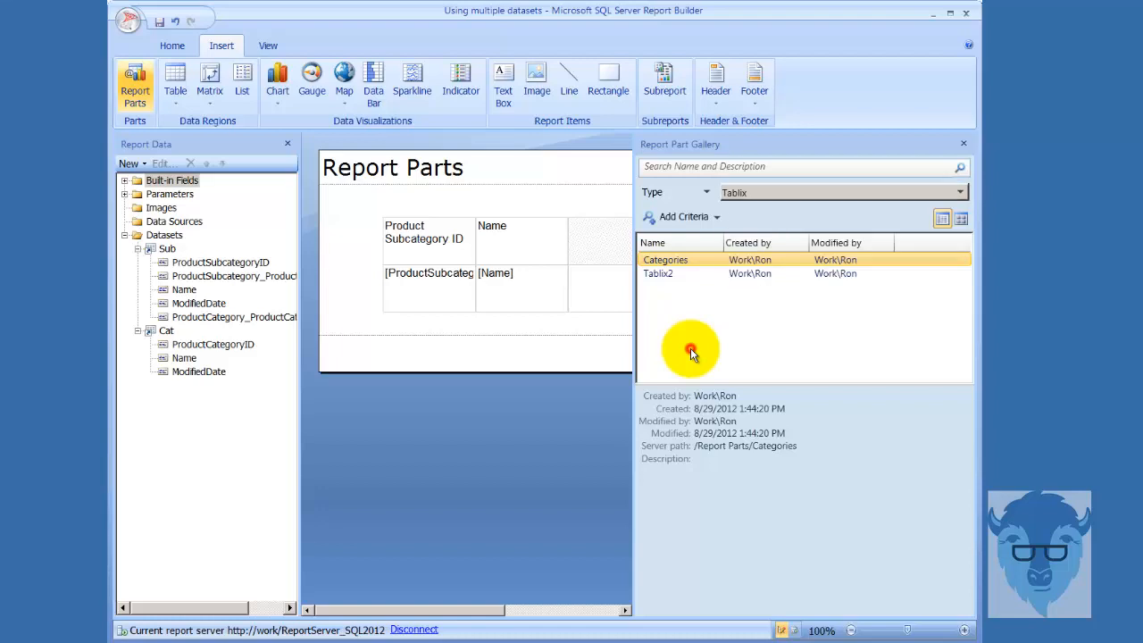
click(959, 167)
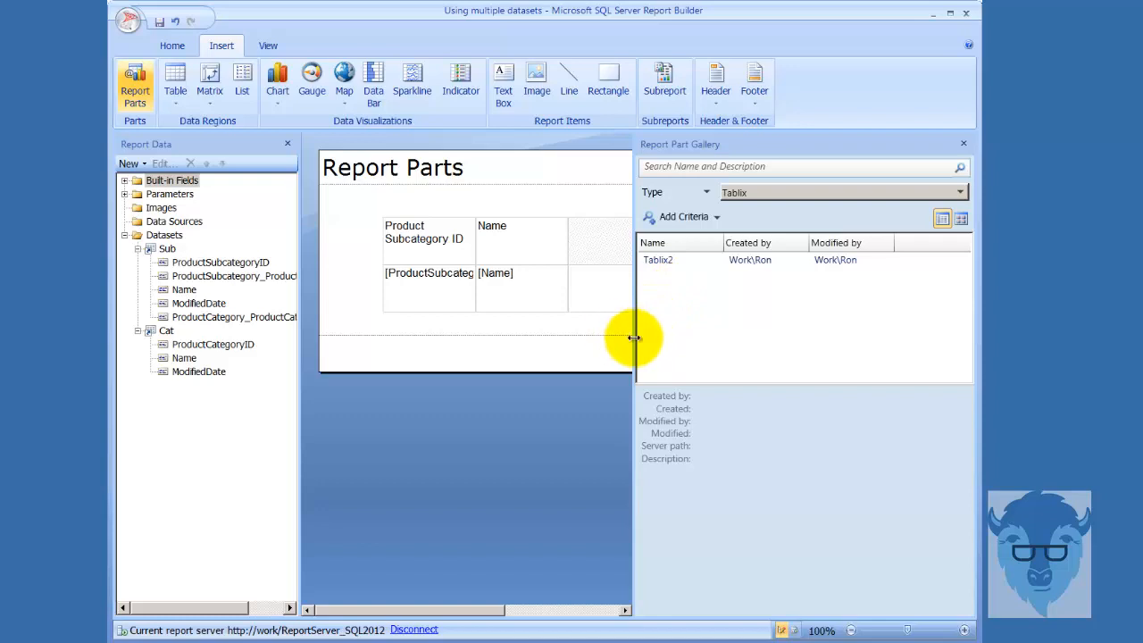
drag(633, 338, 812, 378)
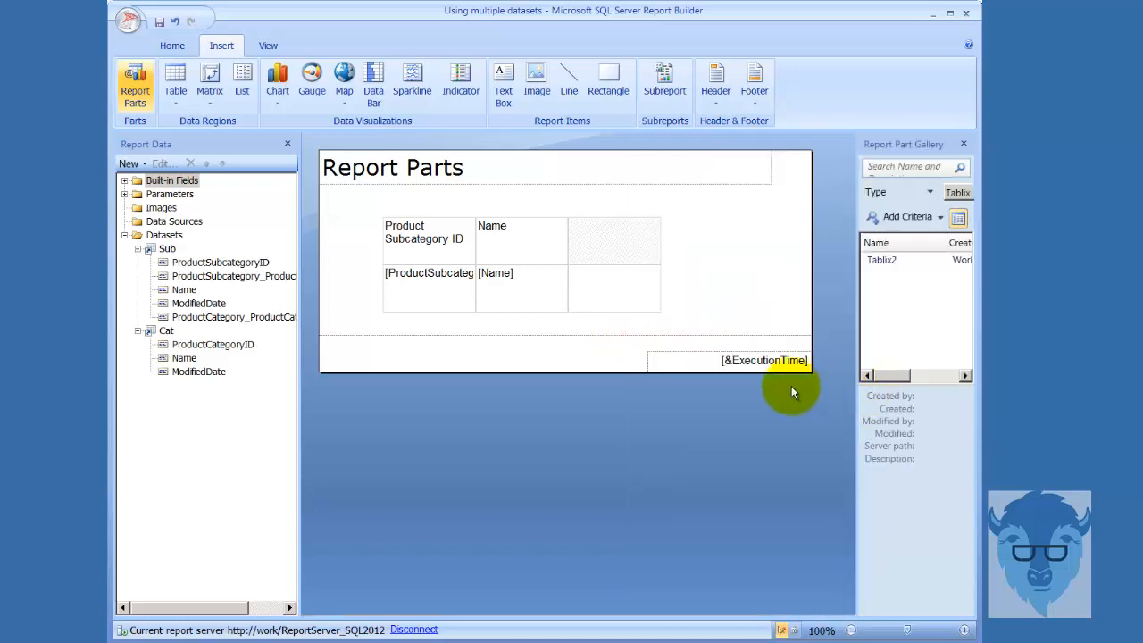
Create a new blank report without saving the changes to the Using multiple datasets report
click(130, 22)
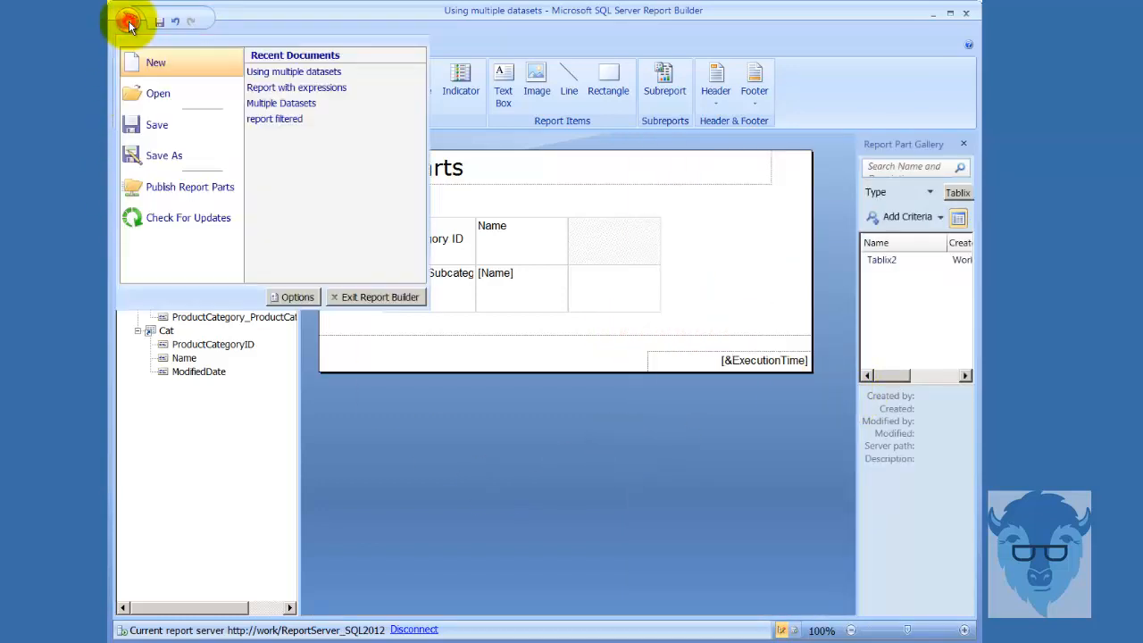
click(150, 62)
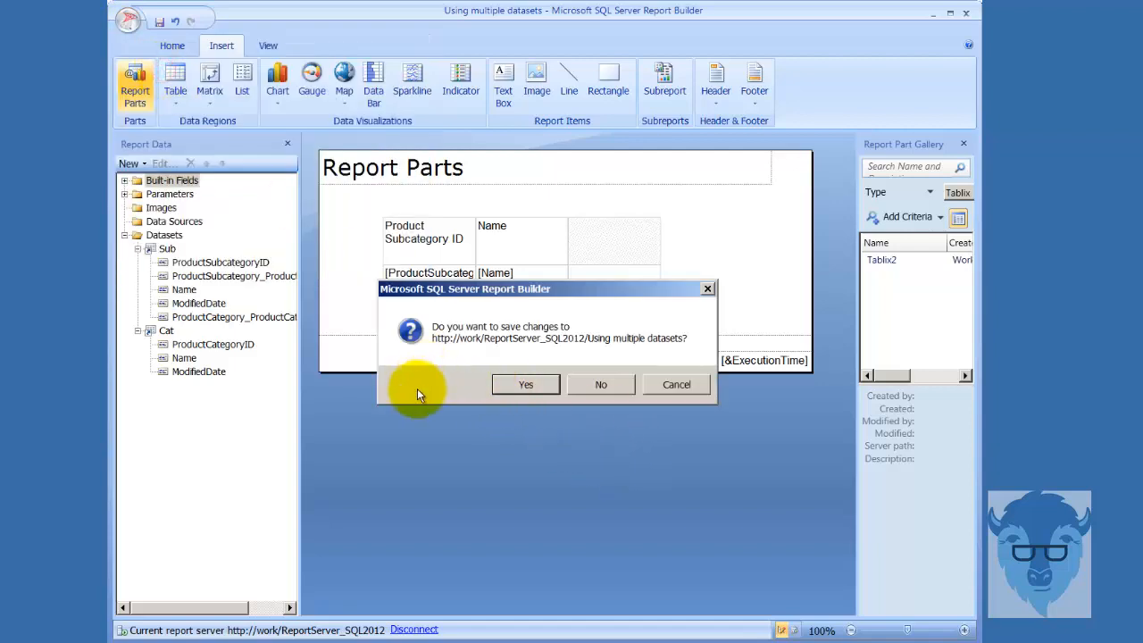
click(622, 398)
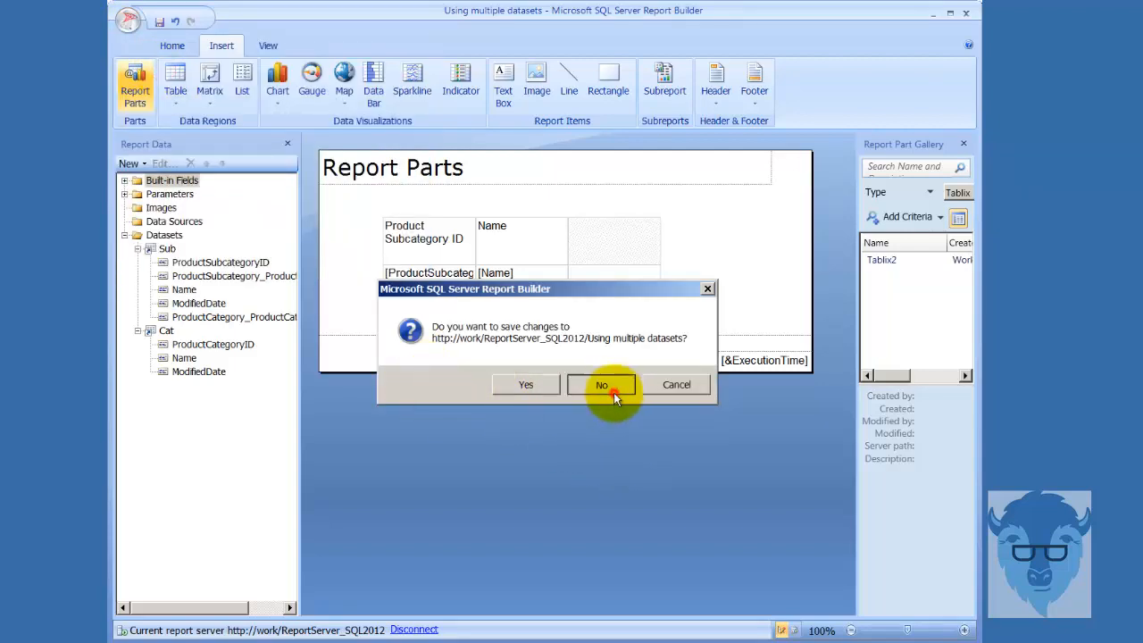
click(479, 329)
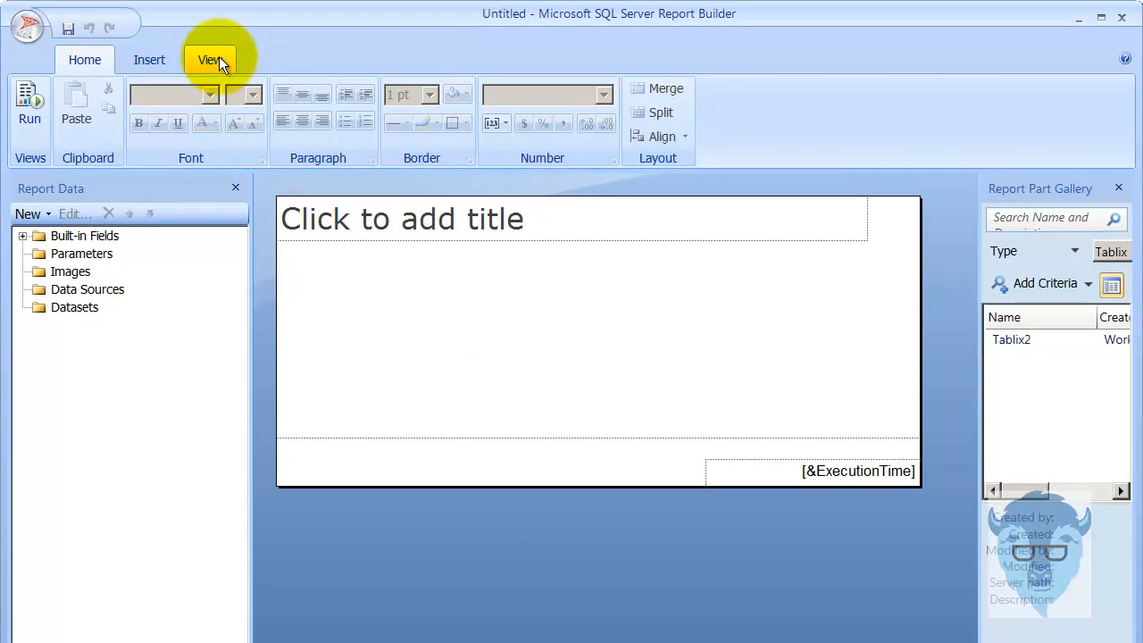
Widen the Report Part Gallery, view the Tablix2 part as a thumbnail, and return to the details view
click(157, 66)
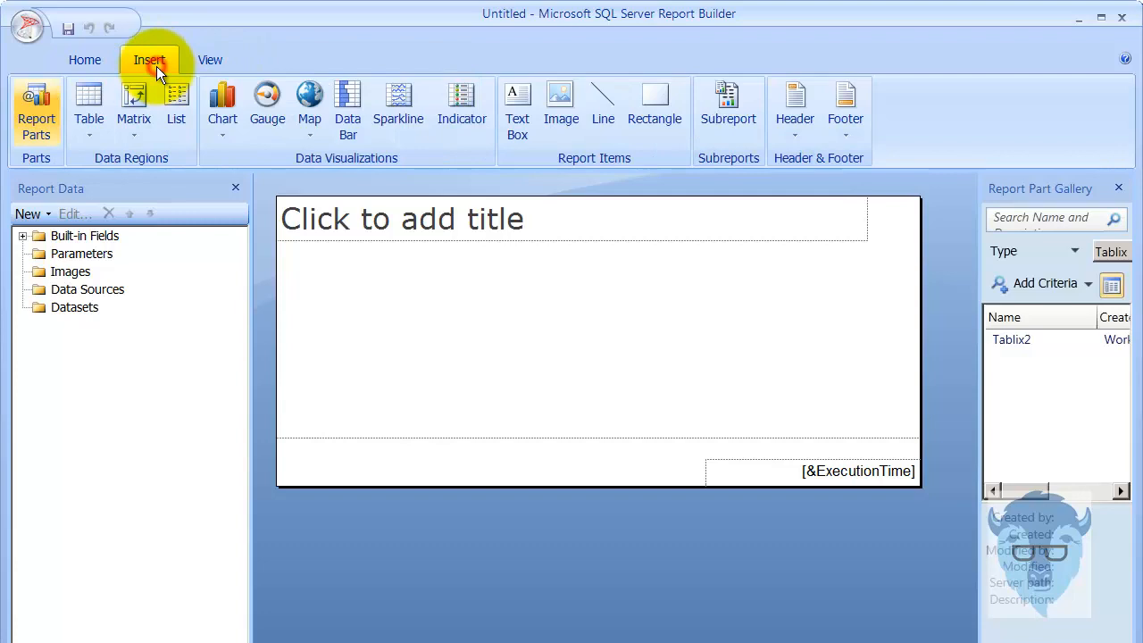
click(40, 107)
click(39, 107)
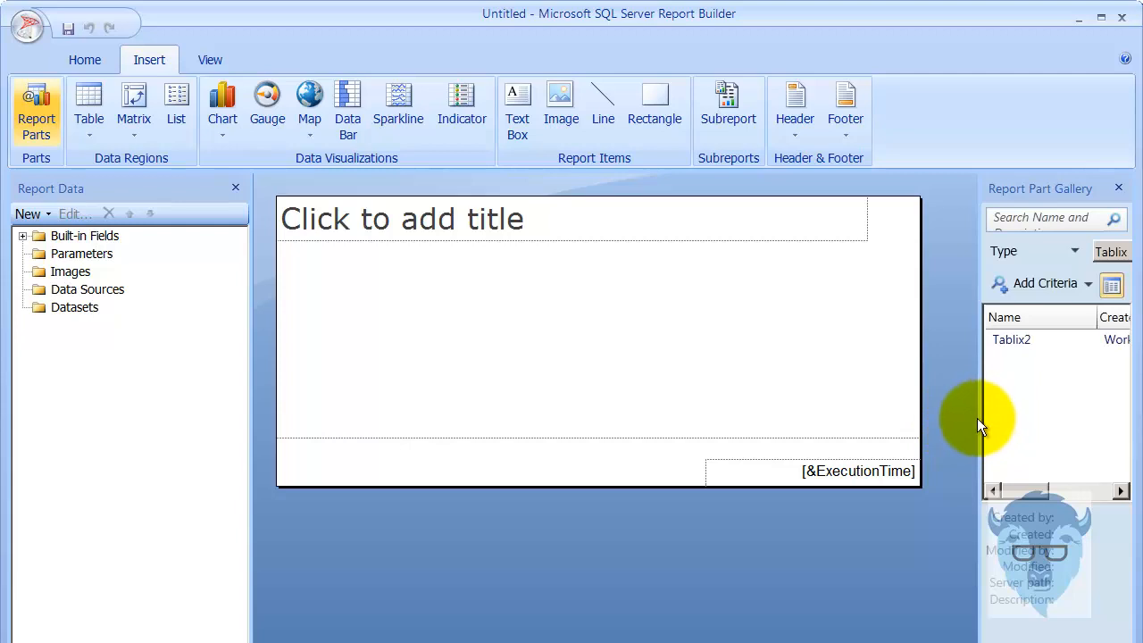
drag(978, 417, 816, 400)
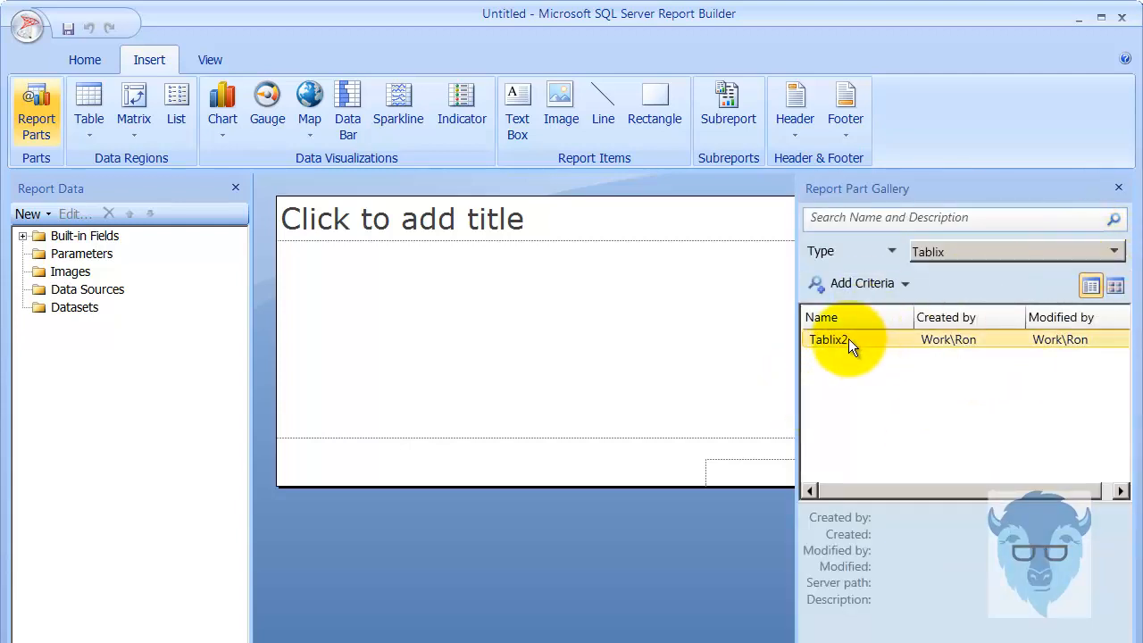
click(1115, 285)
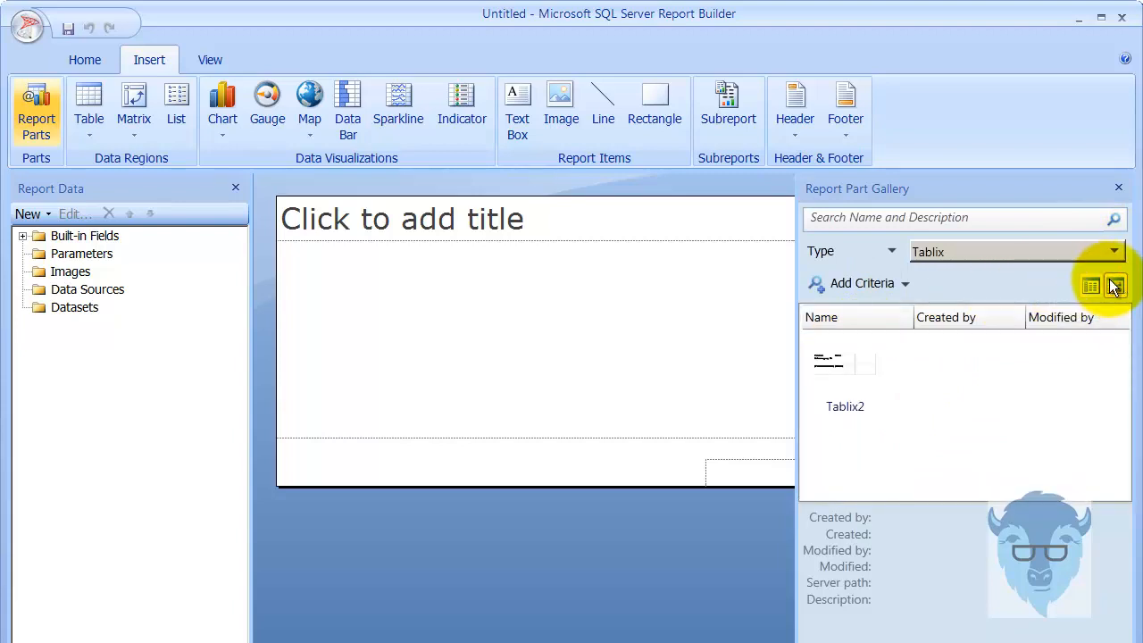
click(1089, 284)
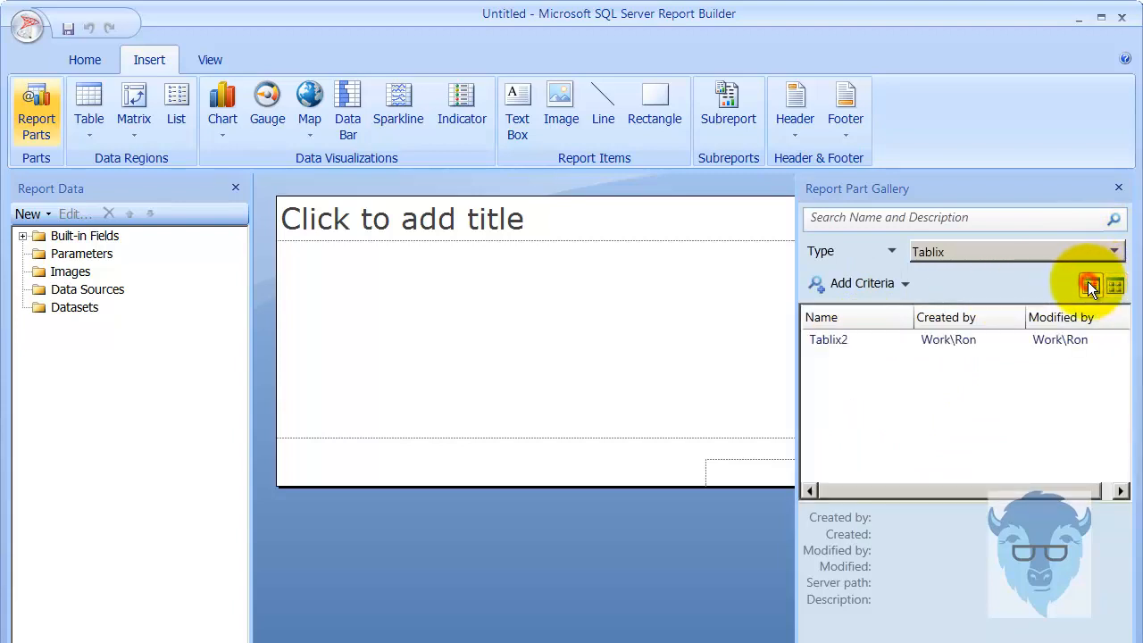
Add the Tablix2 report part from the gallery to the blank report and expand the Datasets folder in the report data
double_click(825, 337)
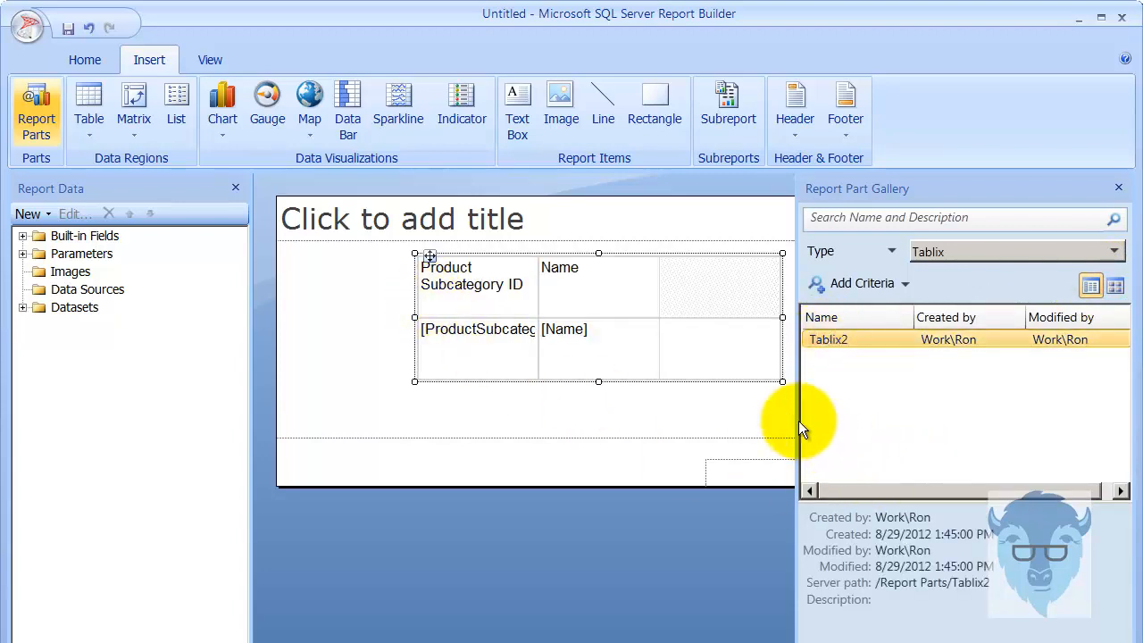
drag(797, 423, 962, 420)
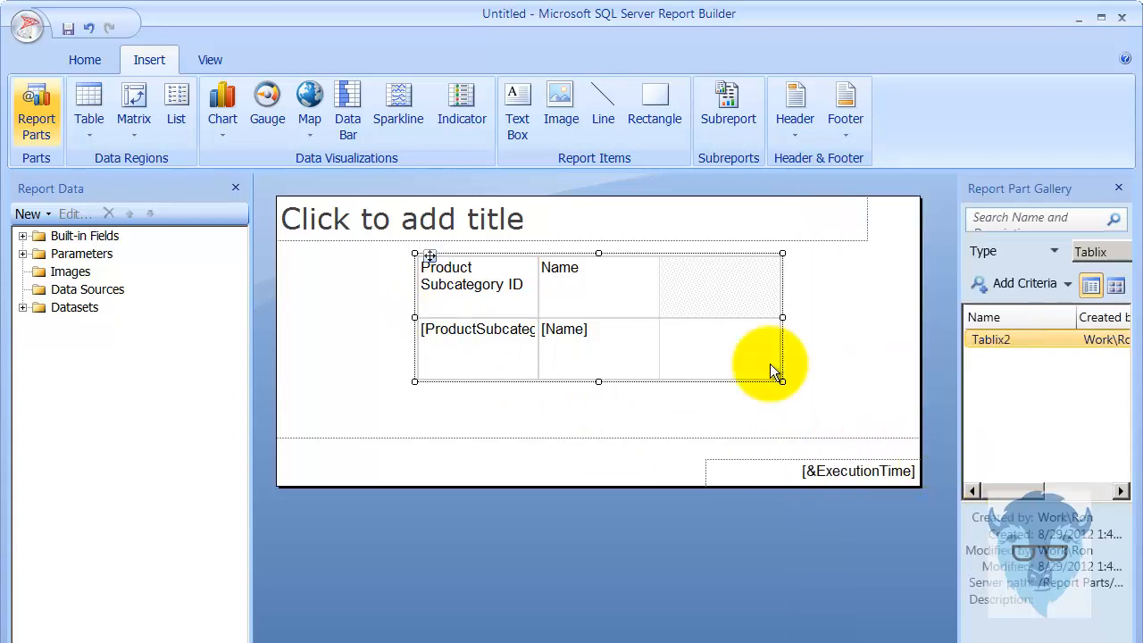
click(860, 385)
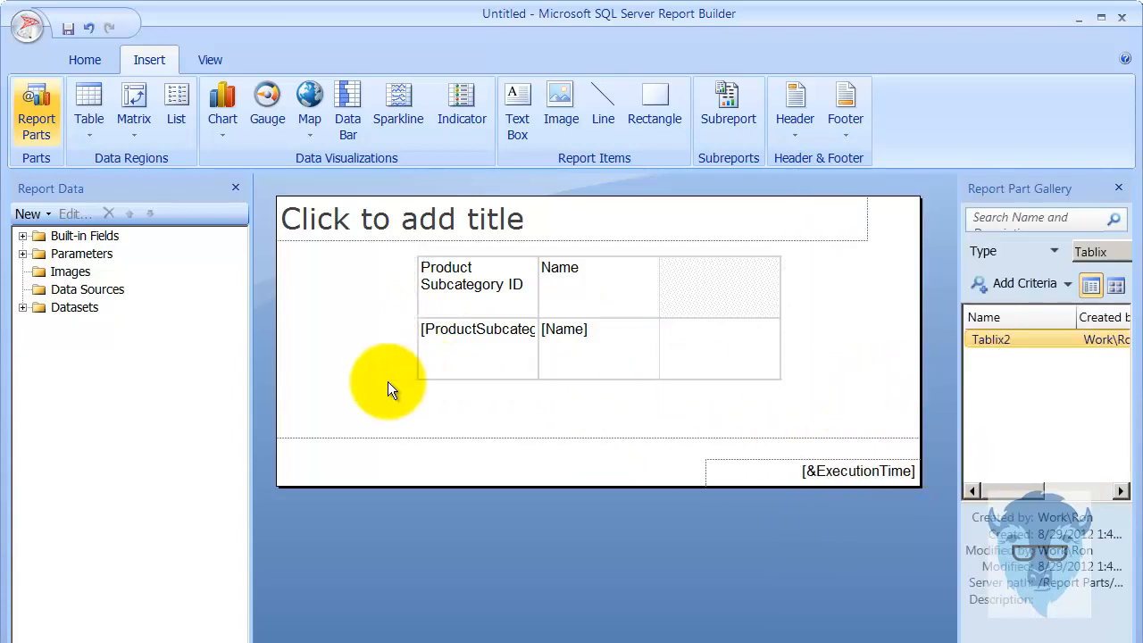
click(24, 307)
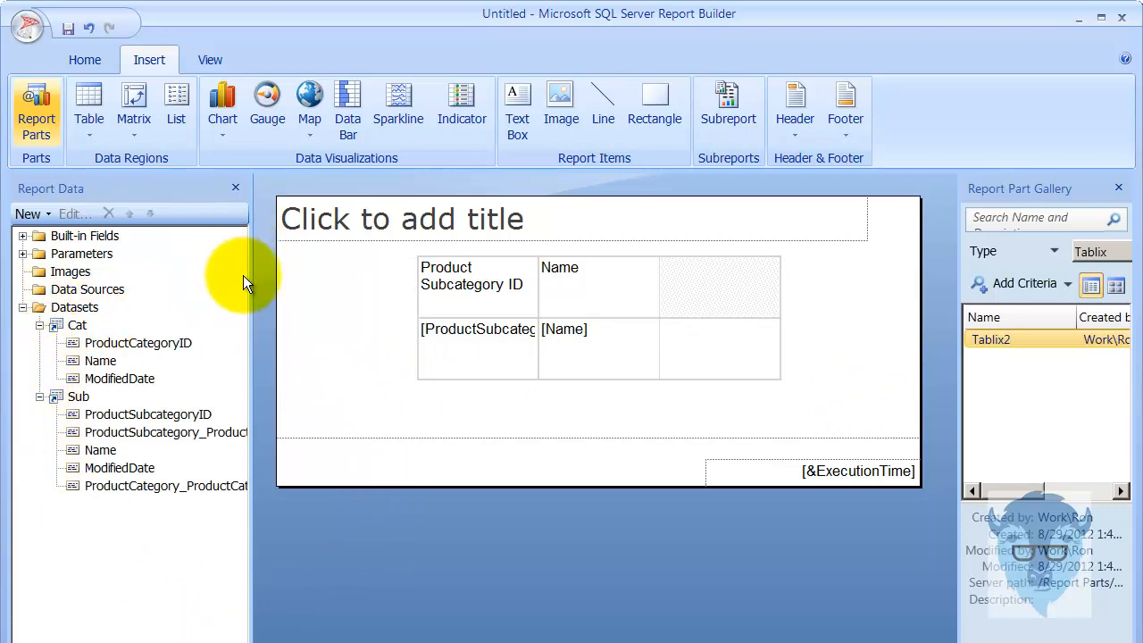
Run the report and view it for the Bikes category
click(93, 67)
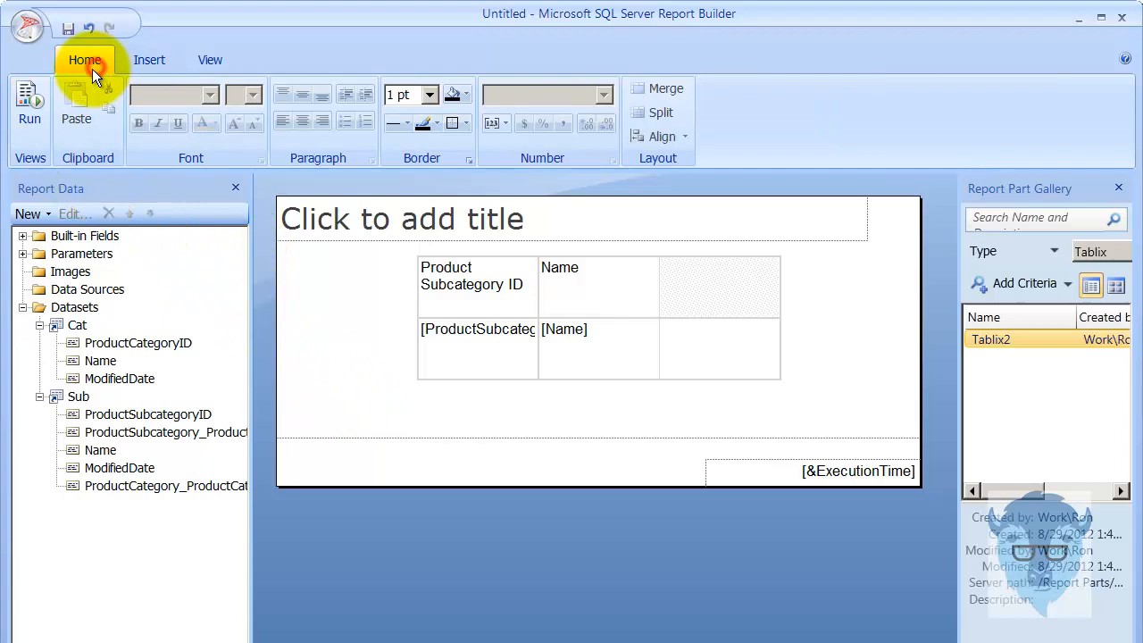
click(28, 106)
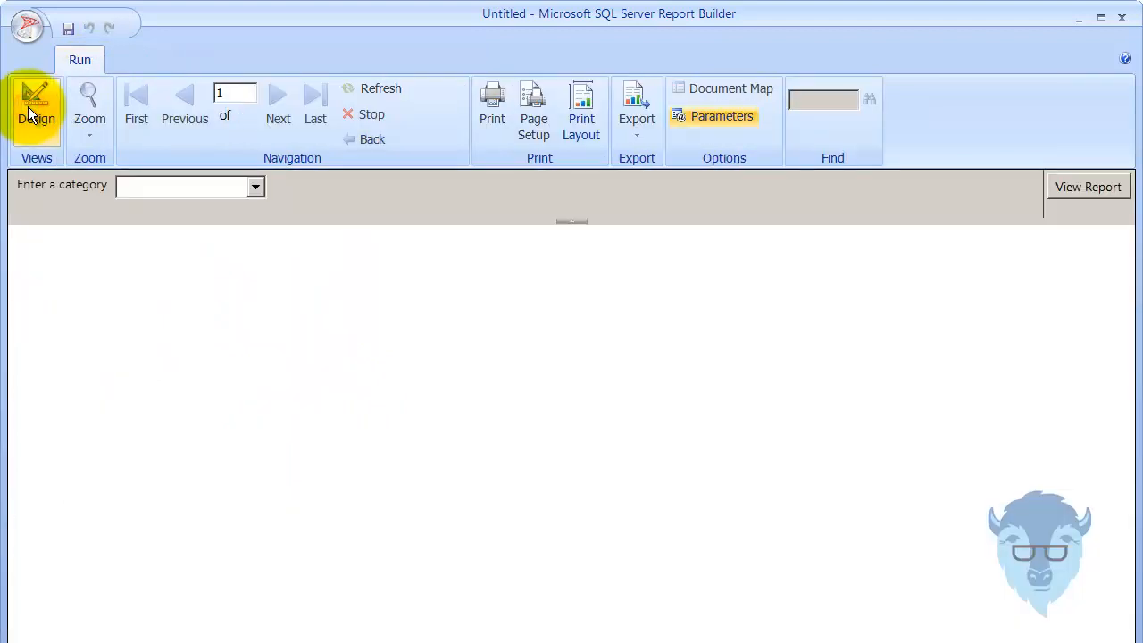
click(255, 187)
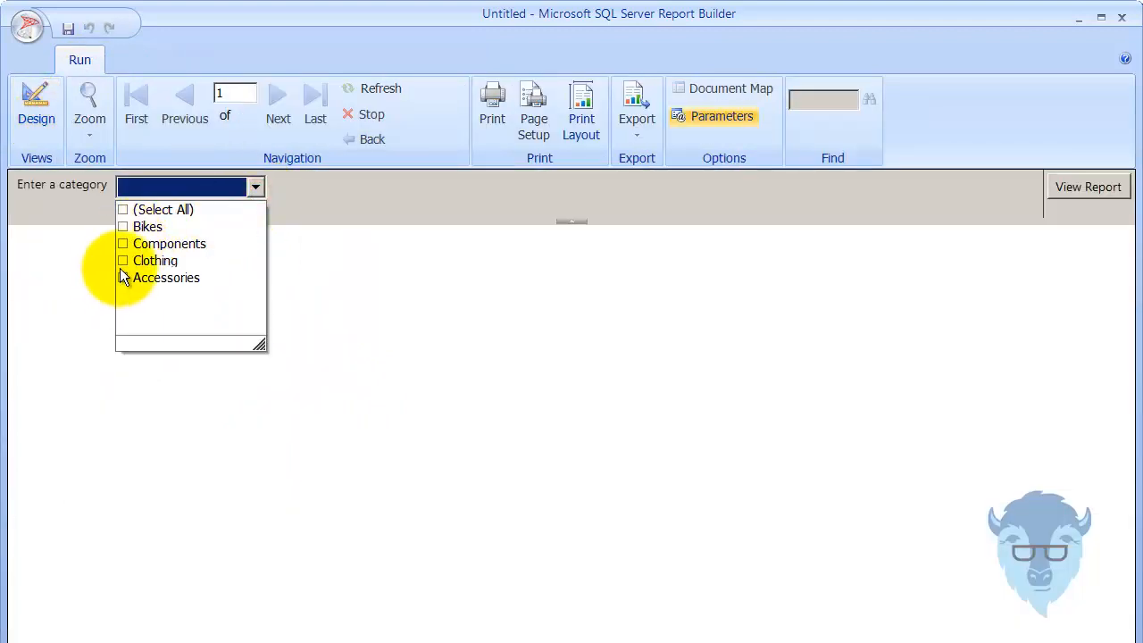
click(123, 226)
click(1083, 185)
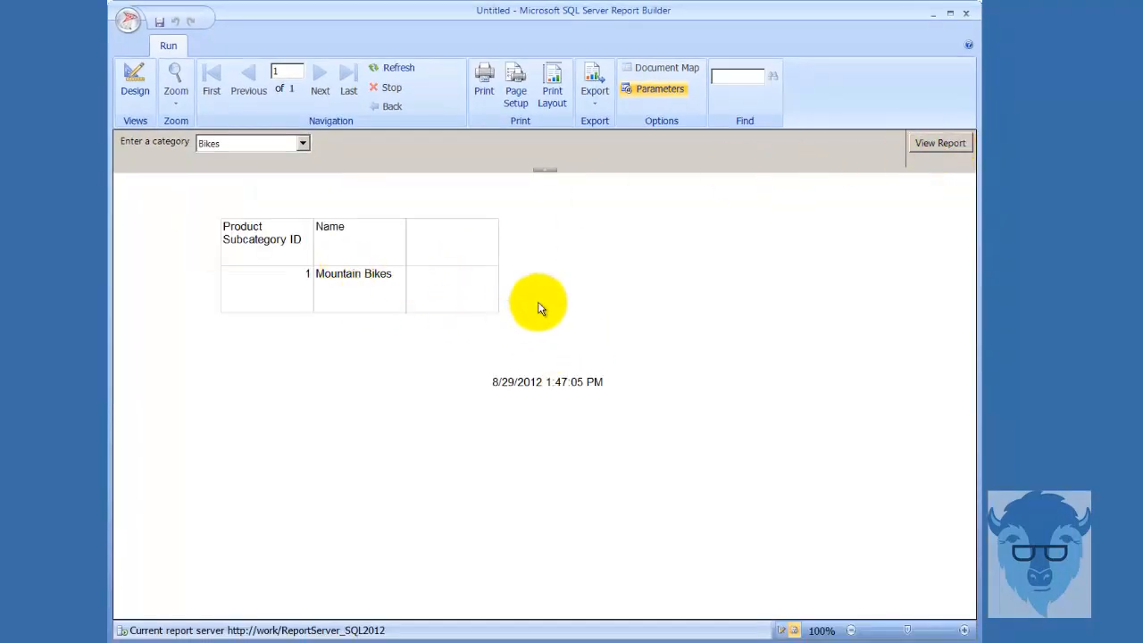
Return to the report design and look over the options for the table's detail row without choosing one
click(133, 80)
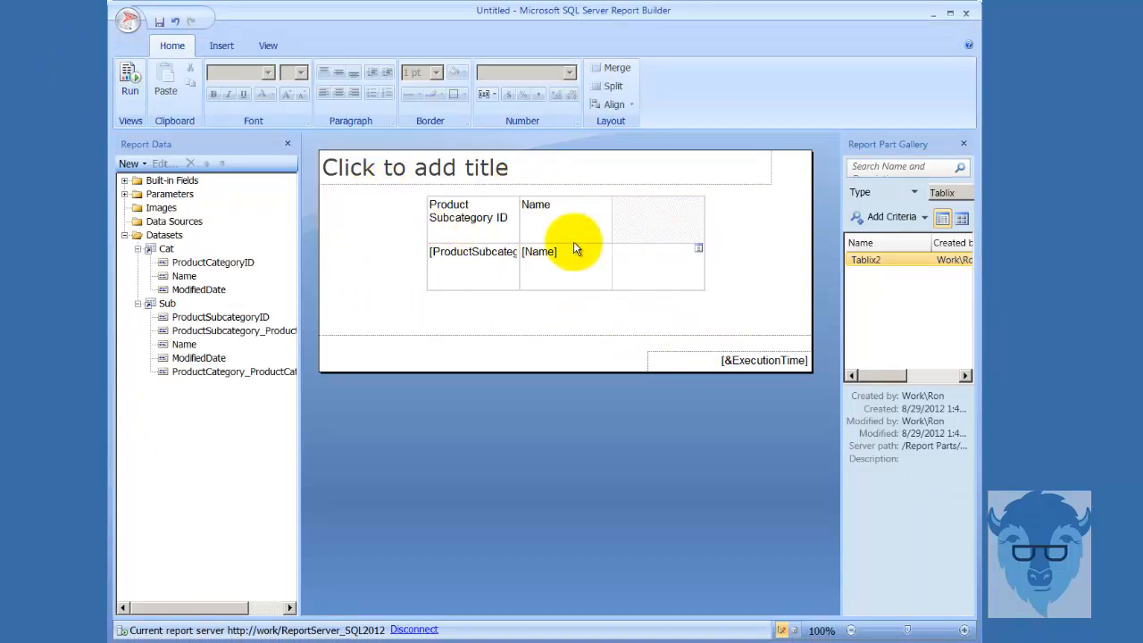
click(452, 207)
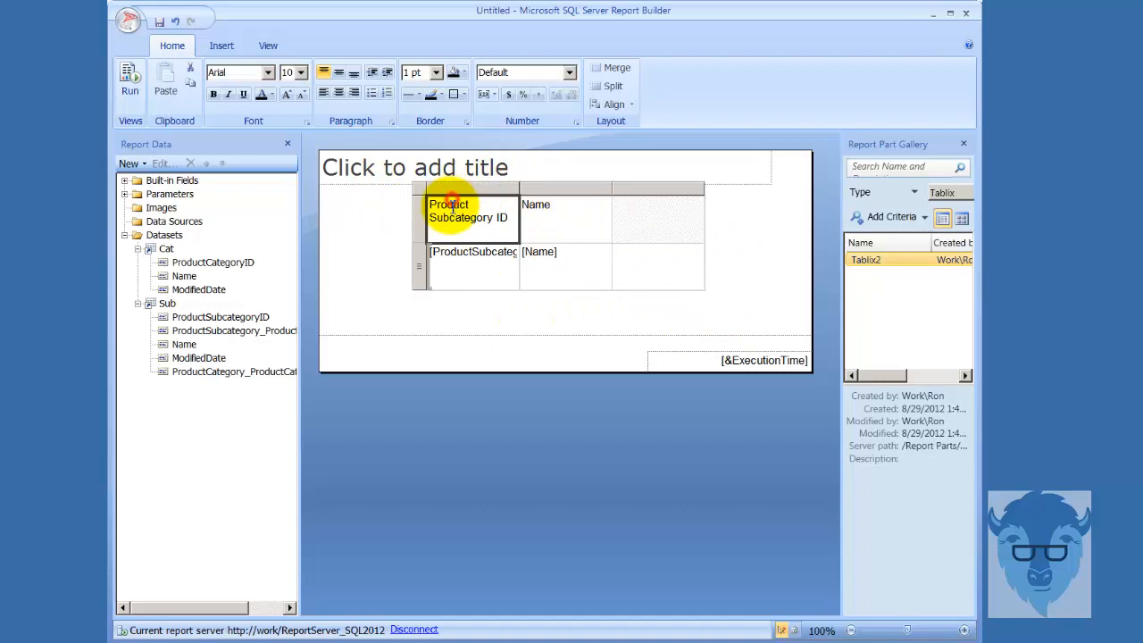
right_click(416, 271)
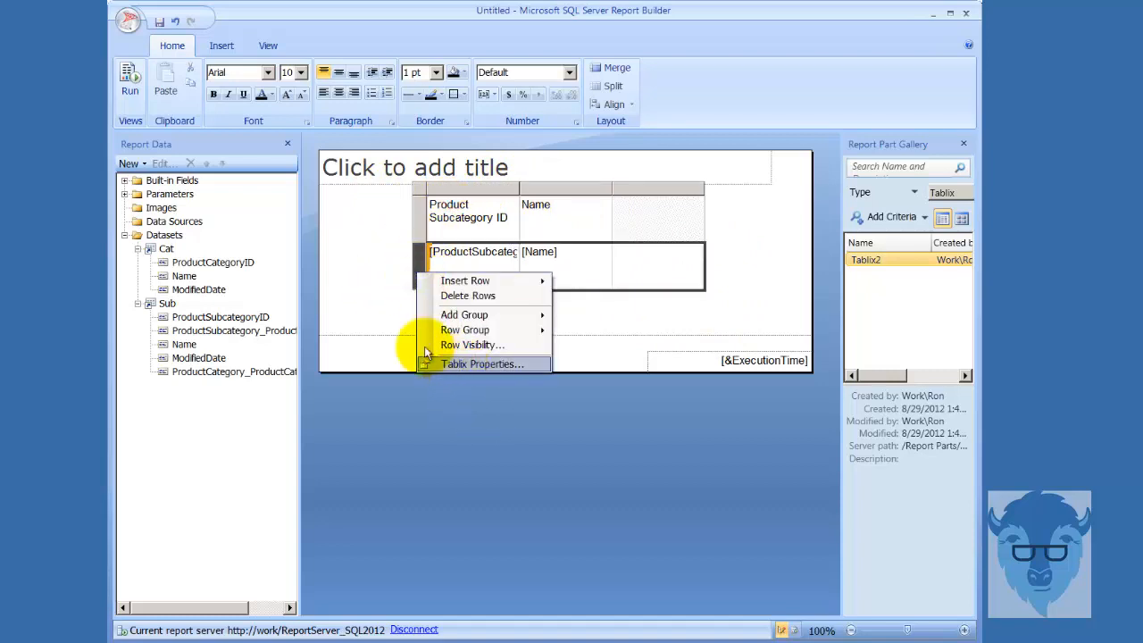
click(353, 272)
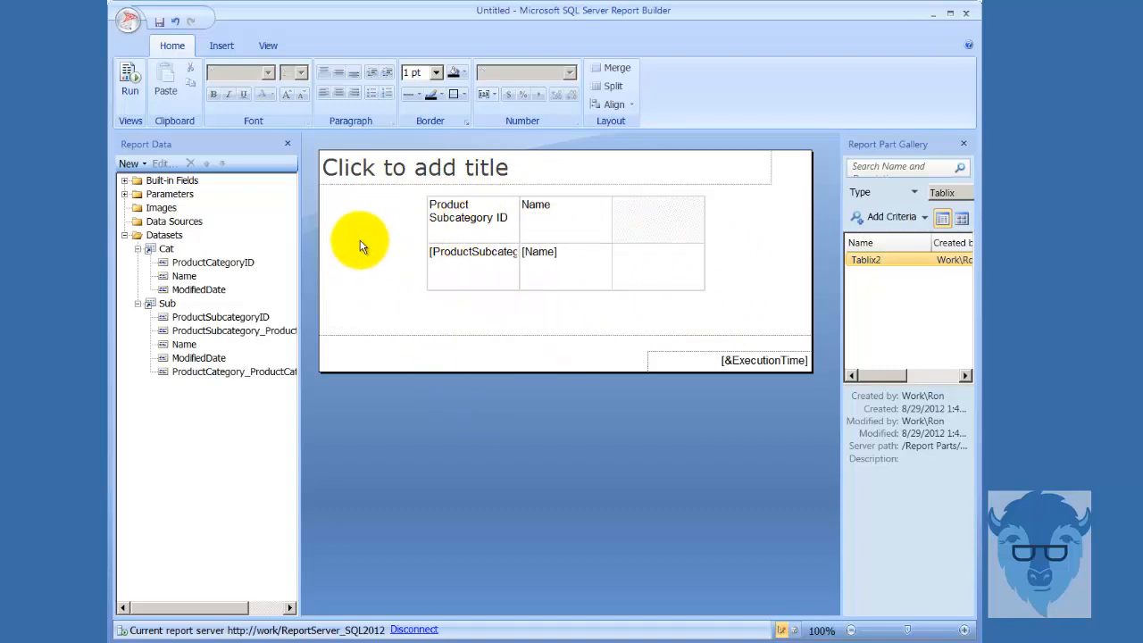